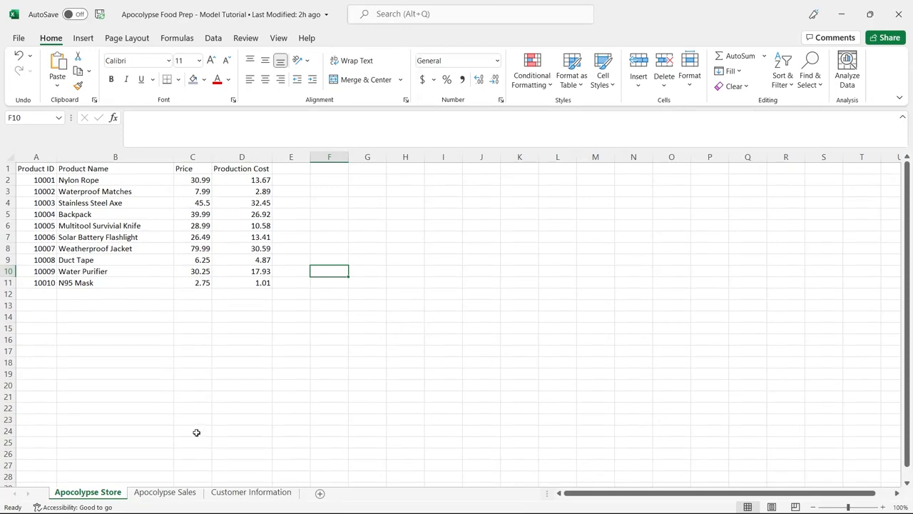
- Review the columns of the Apocolypse Sales sheet from Cust ID to Order ID, and view the Customer Information sheet
left_click(168, 495)
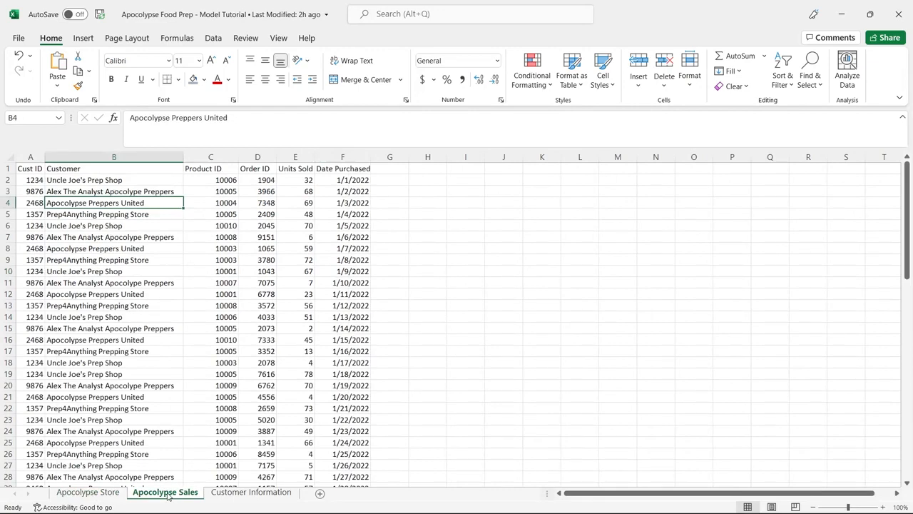
left_click(32, 157)
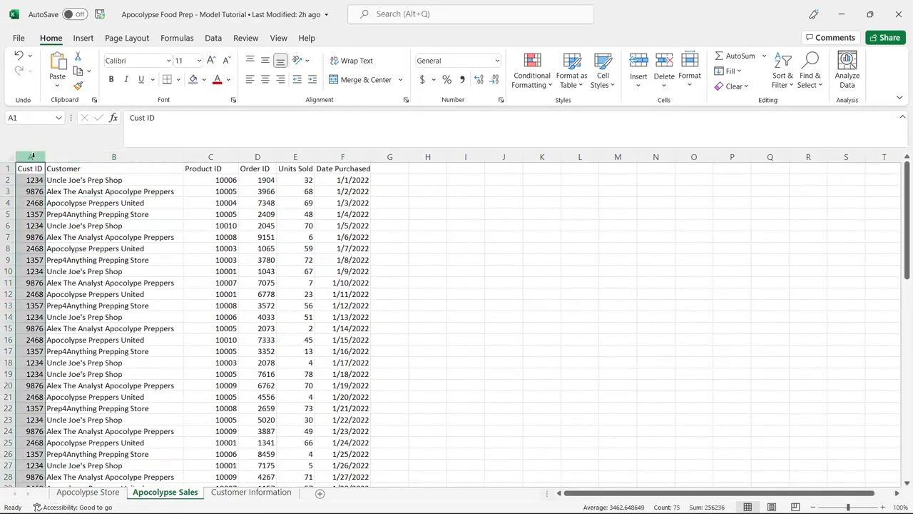
left_click(77, 157)
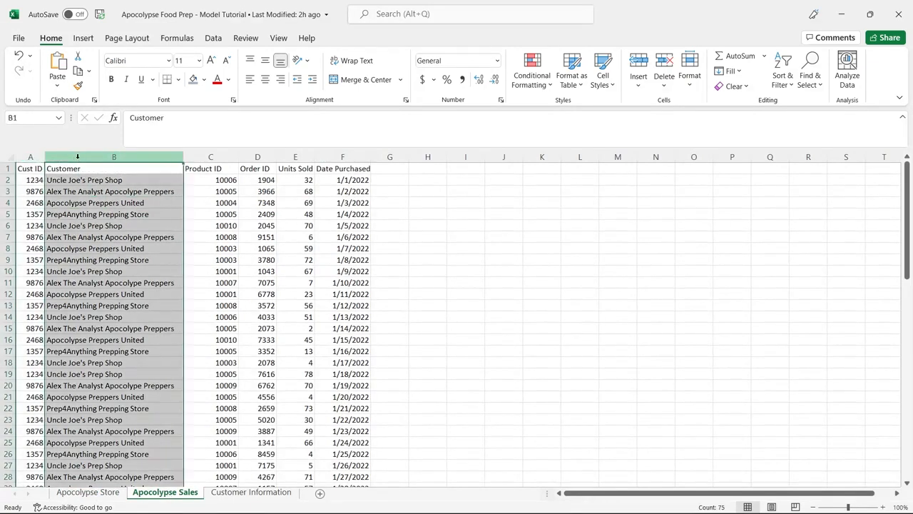
left_click(213, 156)
left_click(258, 156)
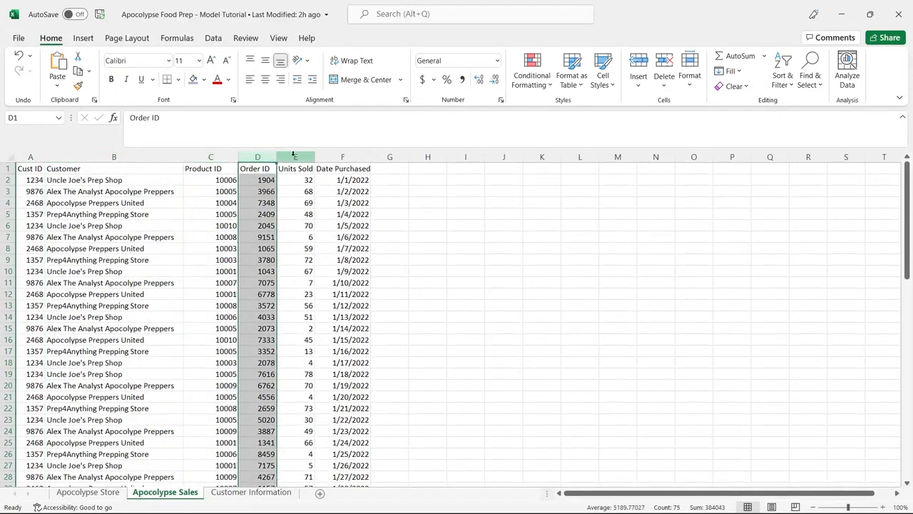
left_click(248, 492)
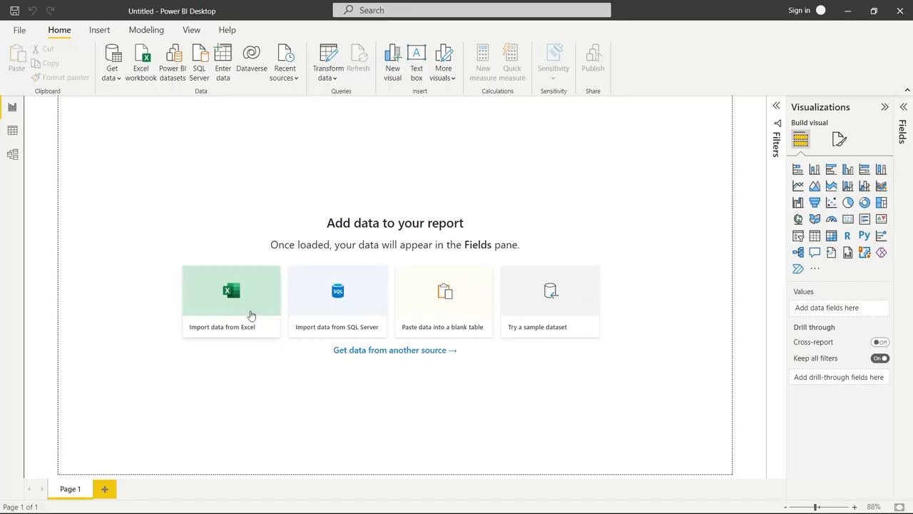
- In Power BI Desktop, load the Apocolypse Sales, Apocolypse Store and Customer Information sheets from the "Apocolypse Food Prep - Model Tutorial" workbook
left_click(245, 304)
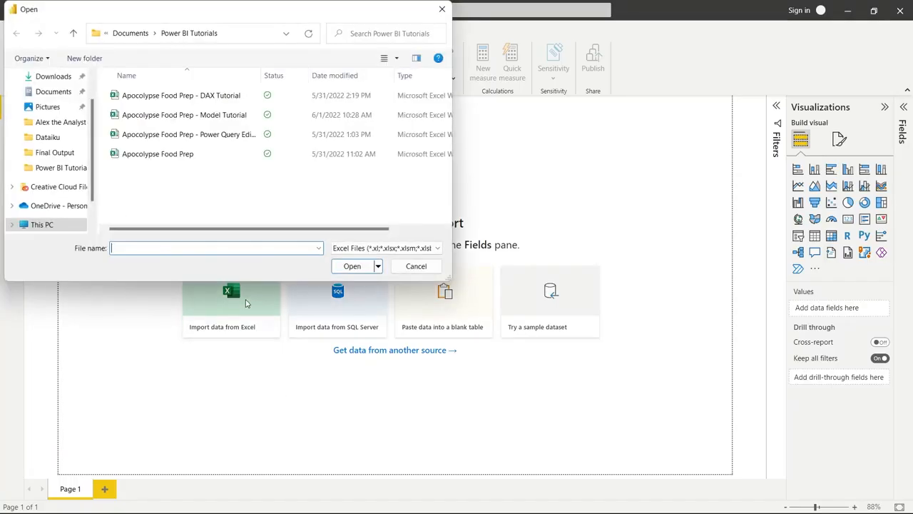
left_click(227, 118)
left_click(349, 265)
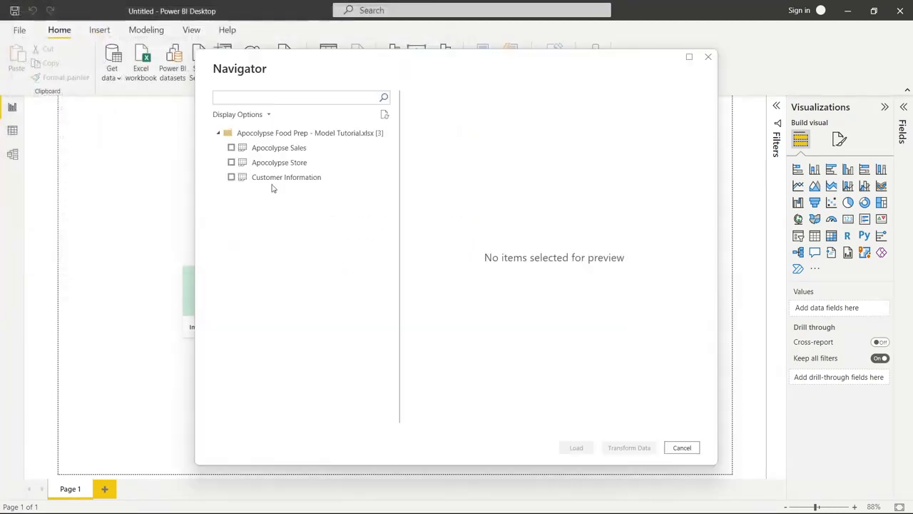
left_click(231, 148)
left_click(231, 163)
left_click(231, 177)
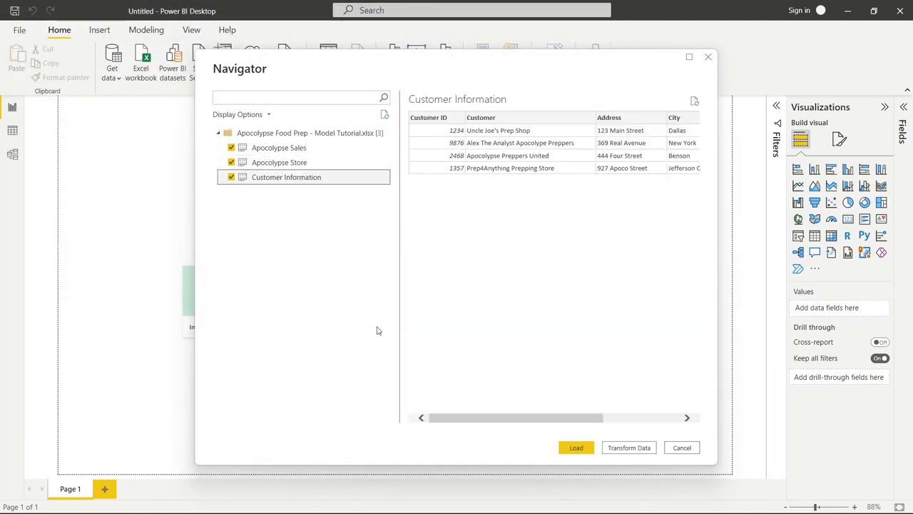
left_click(577, 447)
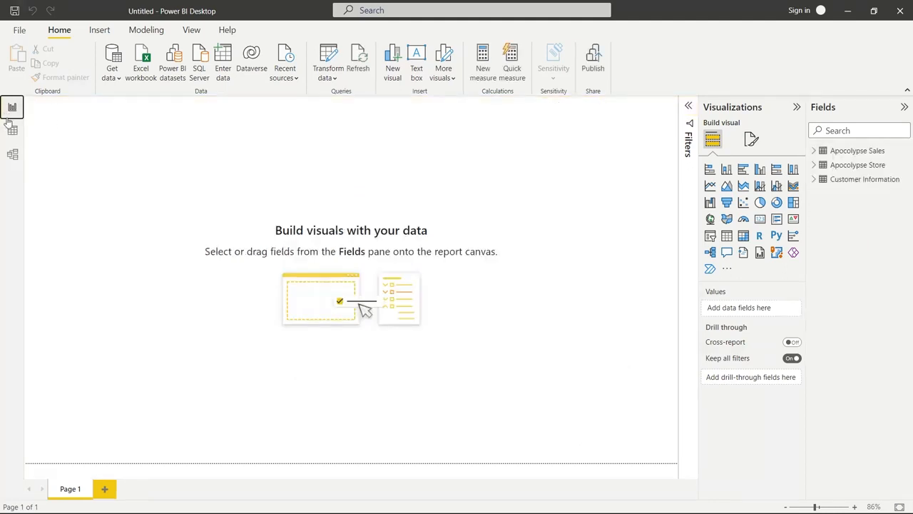
- In the model view, arrange the Customer Information, Apocolypse Sales and Apocolypse Store tables side by side in one row
left_click(14, 155)
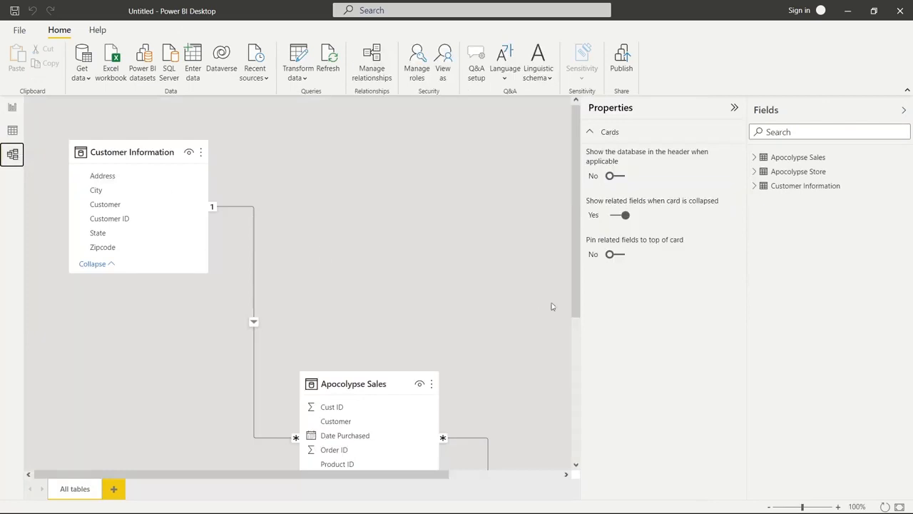
left_click_drag(582, 276, 673, 276)
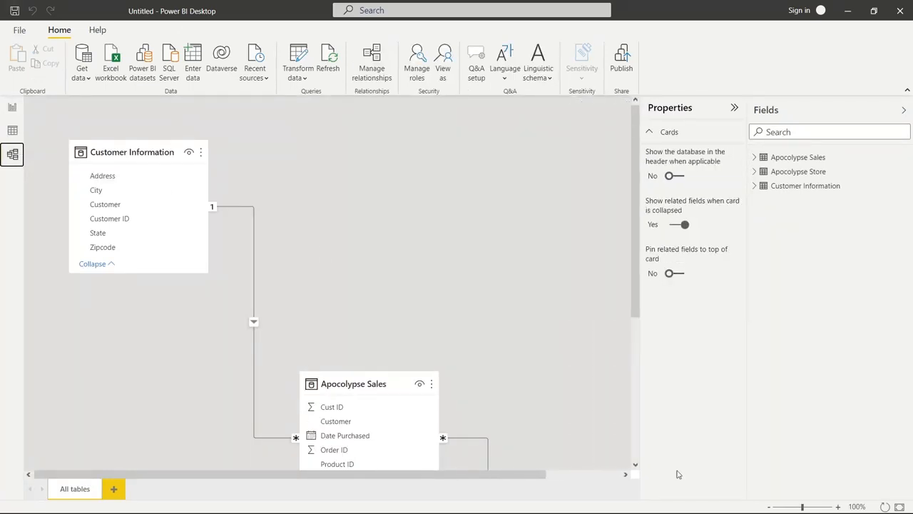
left_click(769, 508)
left_click(769, 507)
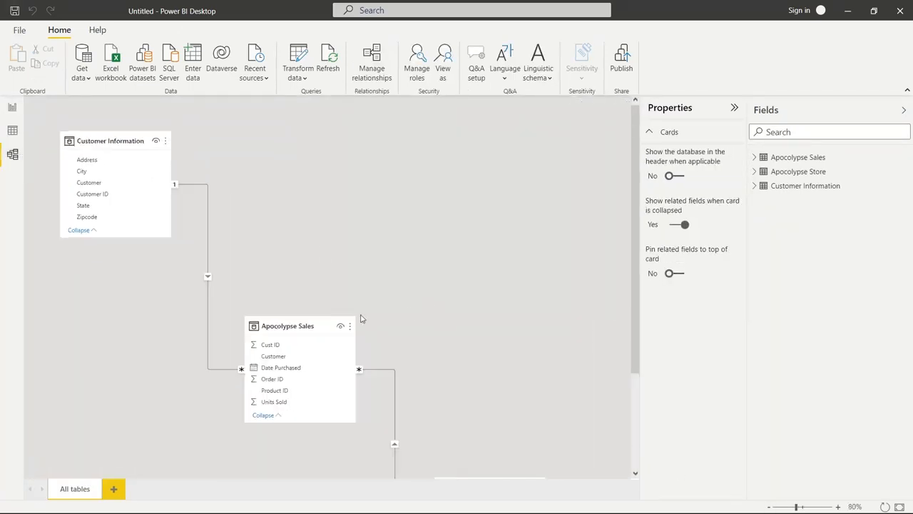
left_click_drag(317, 321, 326, 149)
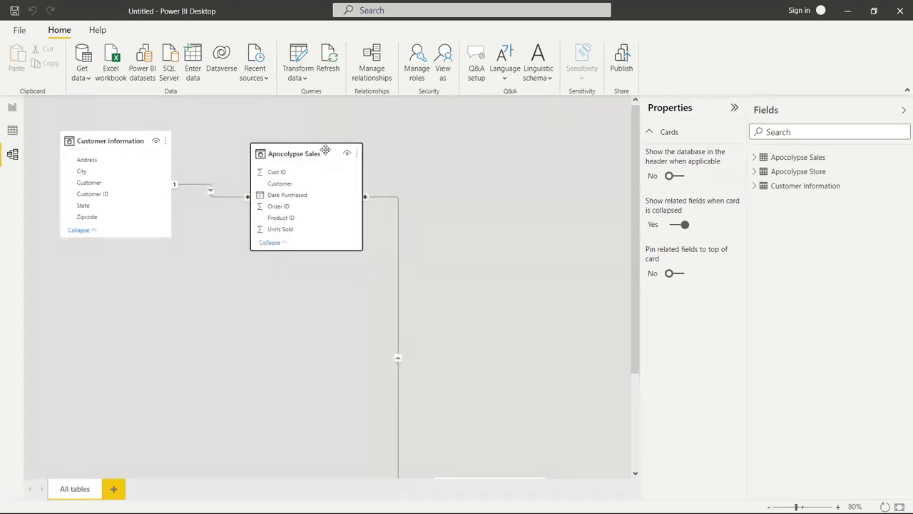
scroll(435, 380, "down", 2)
left_click_drag(514, 431, 525, 152)
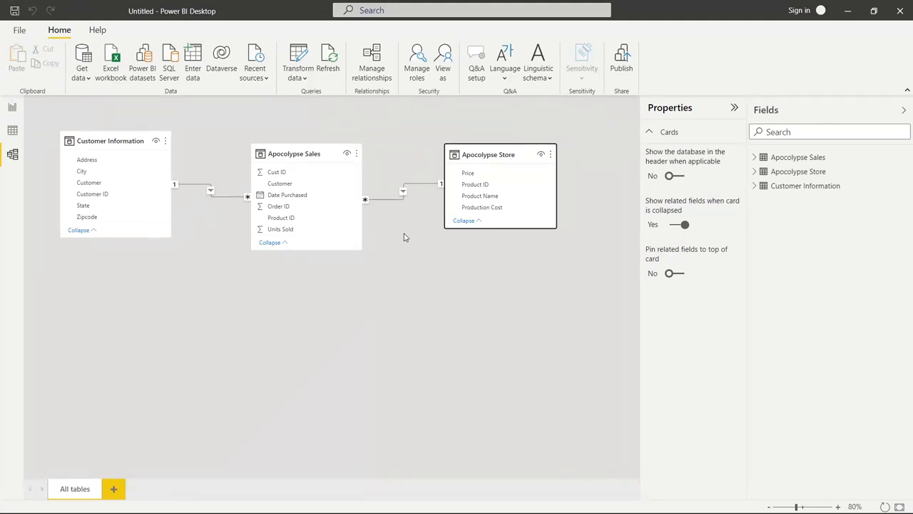
- Change the relationship between Apocolypse Sales and Customer Information to match Cust ID with Customer ID
double_click(230, 200)
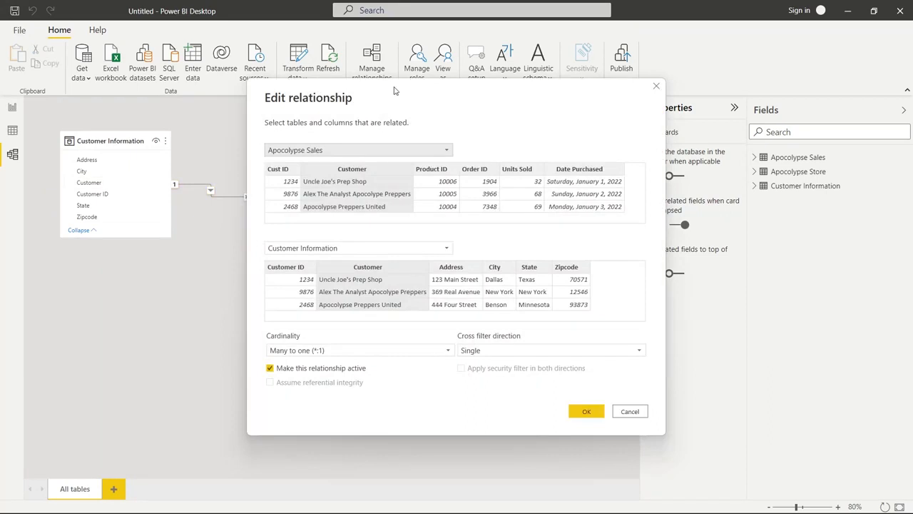
left_click_drag(397, 91, 510, 89)
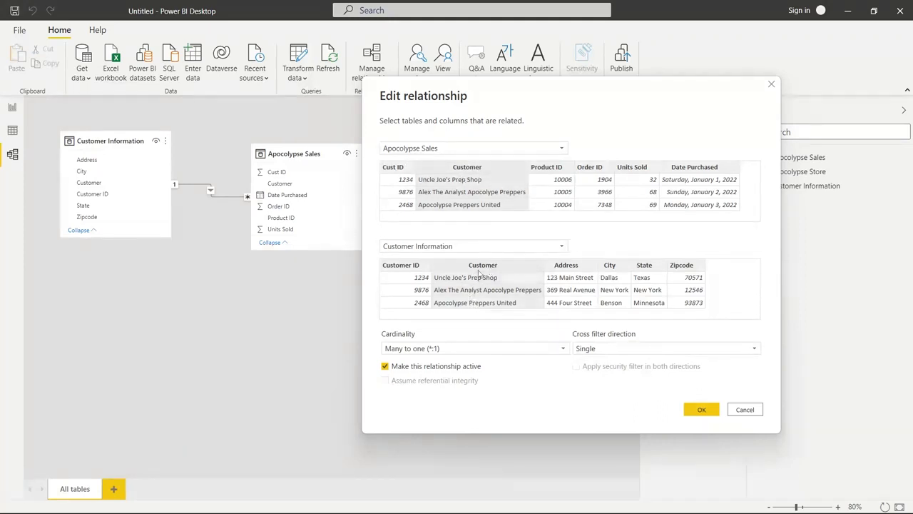
left_click(408, 168)
left_click(418, 268)
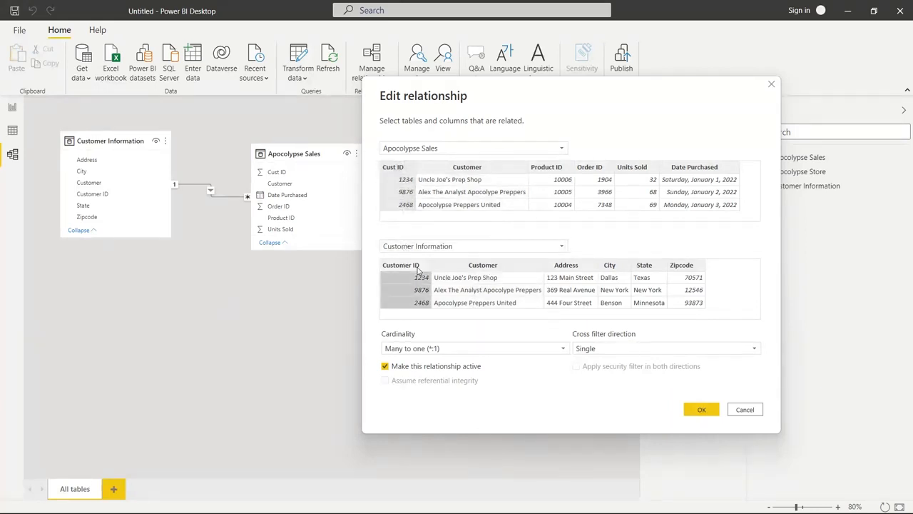
left_click(706, 411)
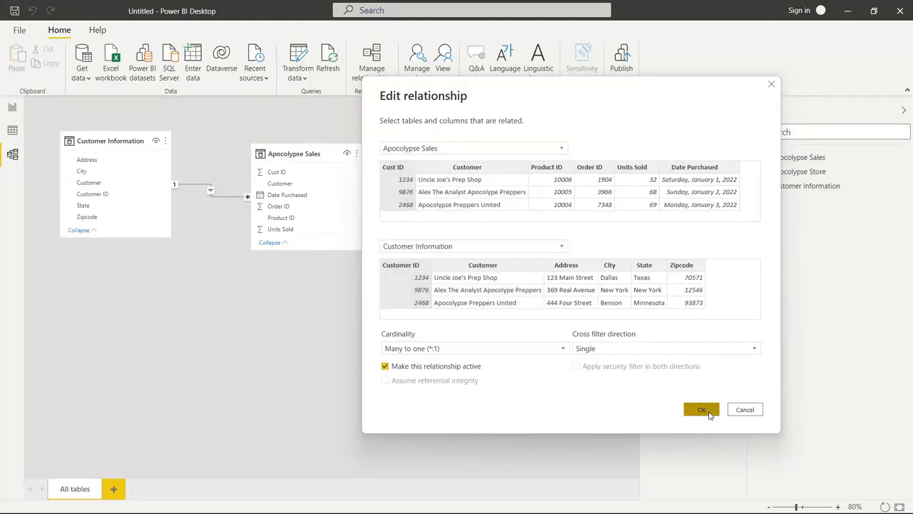
- Reopen the relationship between Customer Information and Apocolypse Sales and review its matched columns and the available cardinality options
double_click(233, 198)
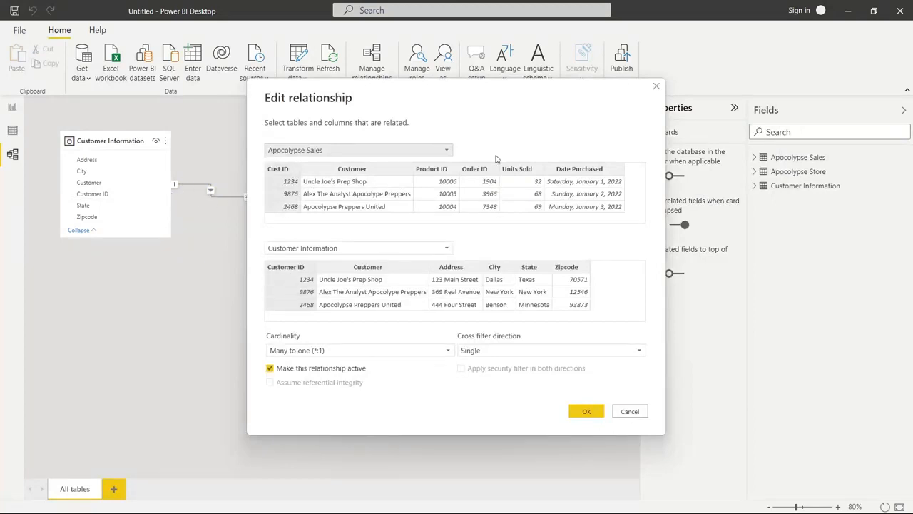
left_click(657, 87)
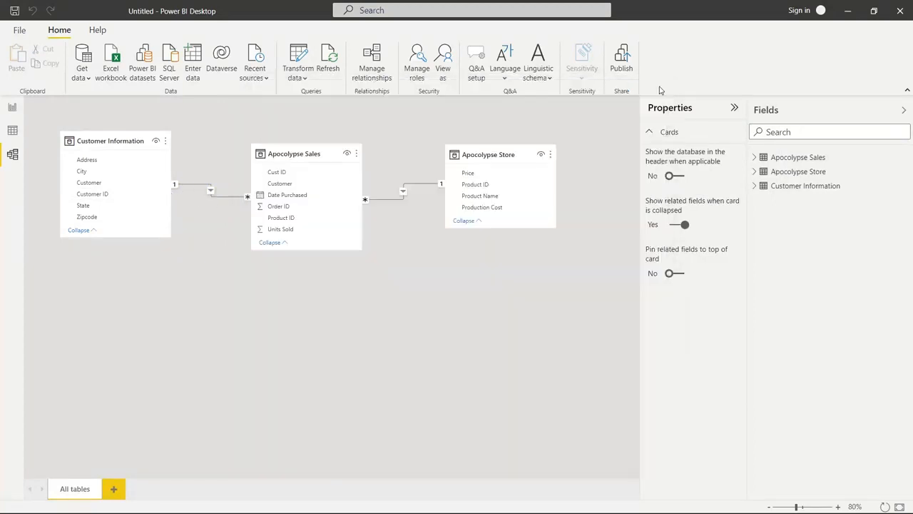
double_click(228, 201)
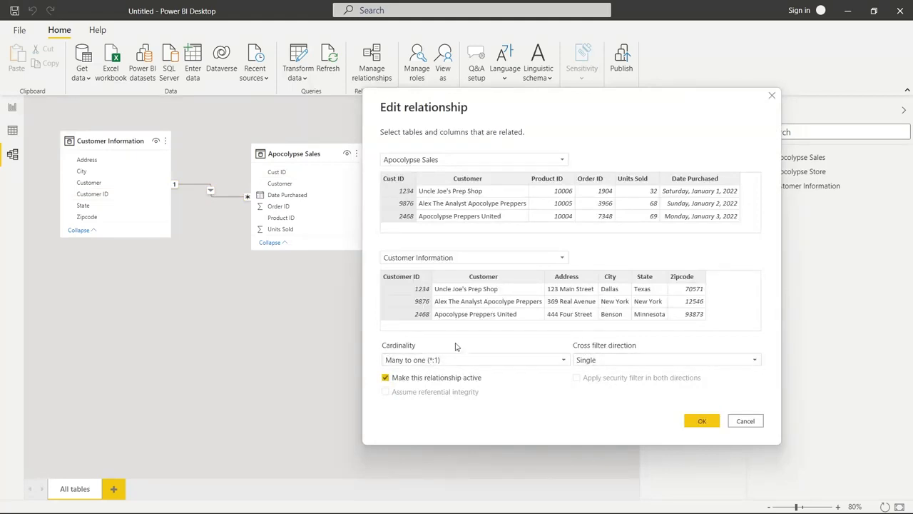
left_click(512, 359)
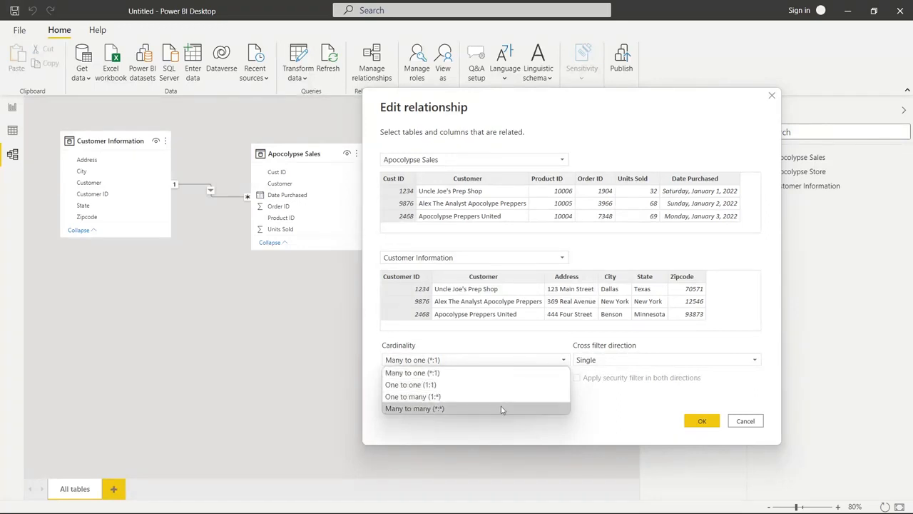
left_click(585, 140)
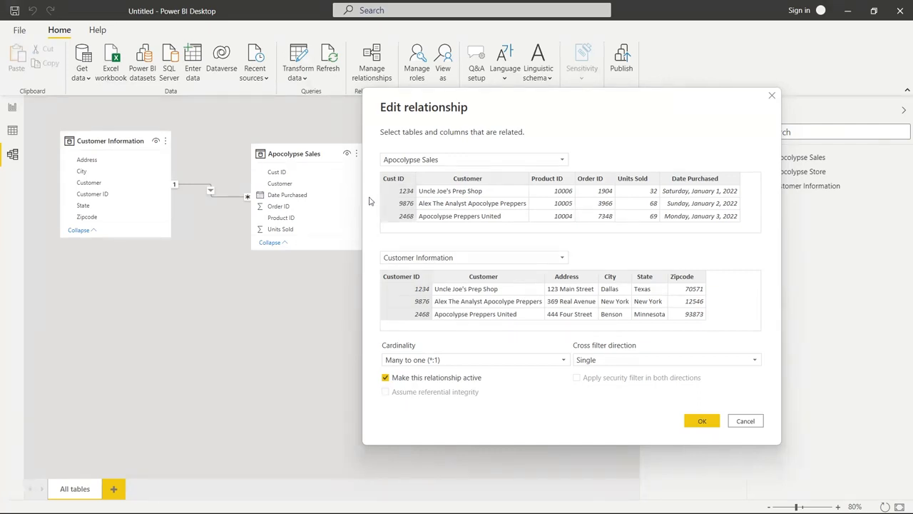
- Swap the relationship's table order to Customer Information first and Apocolypse Sales second, matching Customer ID with Cust ID
left_click(481, 162)
left_click(472, 196)
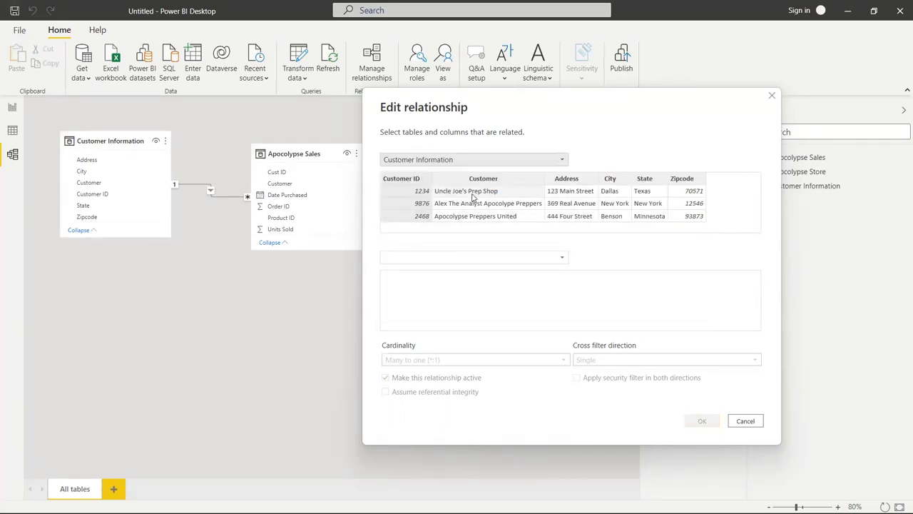
left_click(458, 257)
left_click(454, 269)
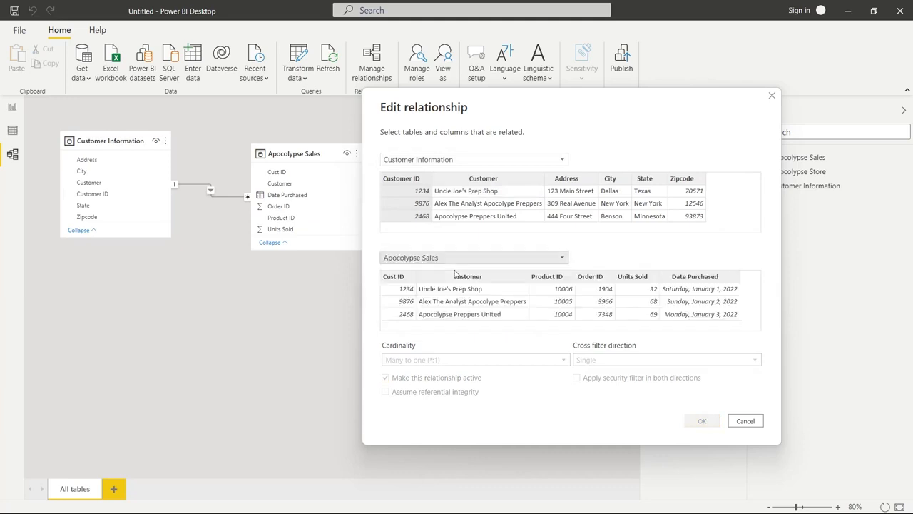
left_click(410, 276)
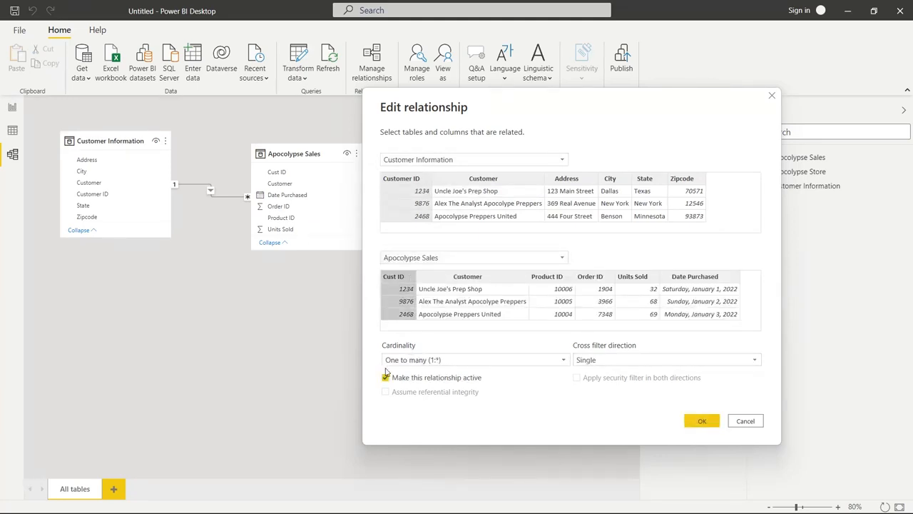
- Set the cross filter direction of the Customer Information and Apocolypse Sales relationship to Both and apply it
left_click(687, 365)
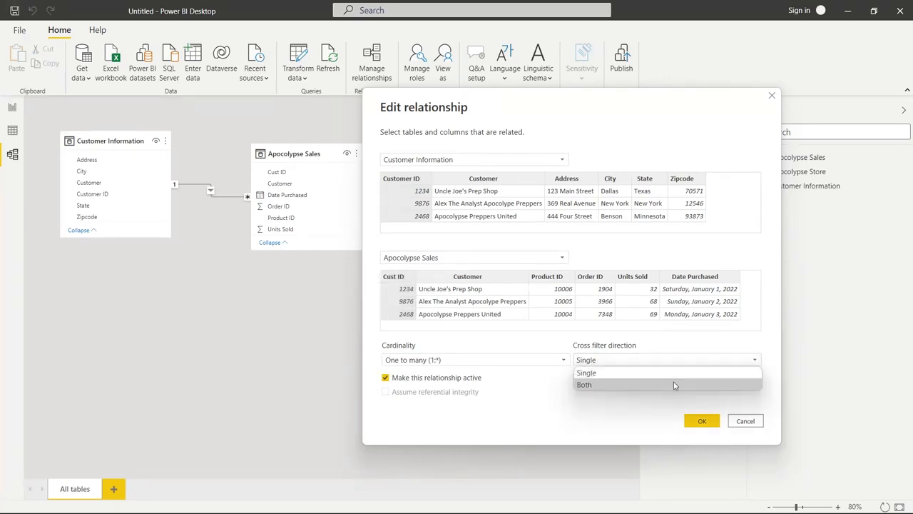
left_click(674, 384)
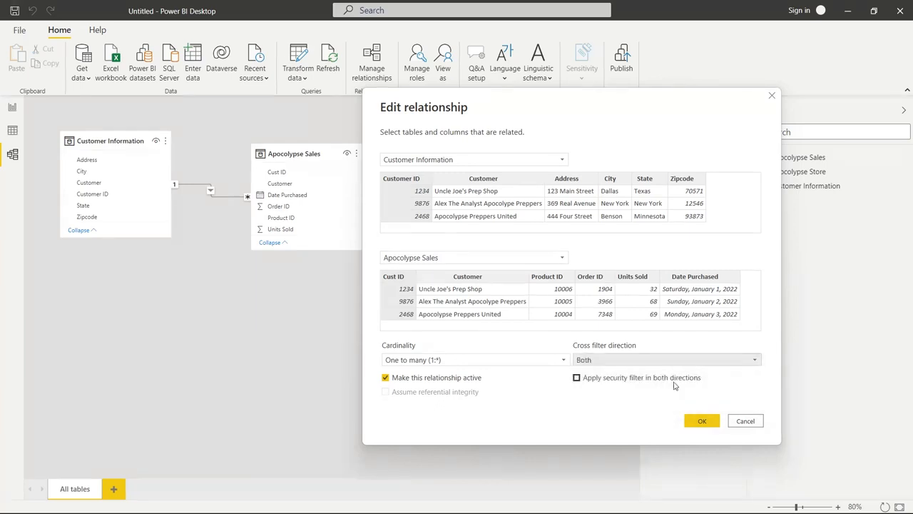
left_click(701, 421)
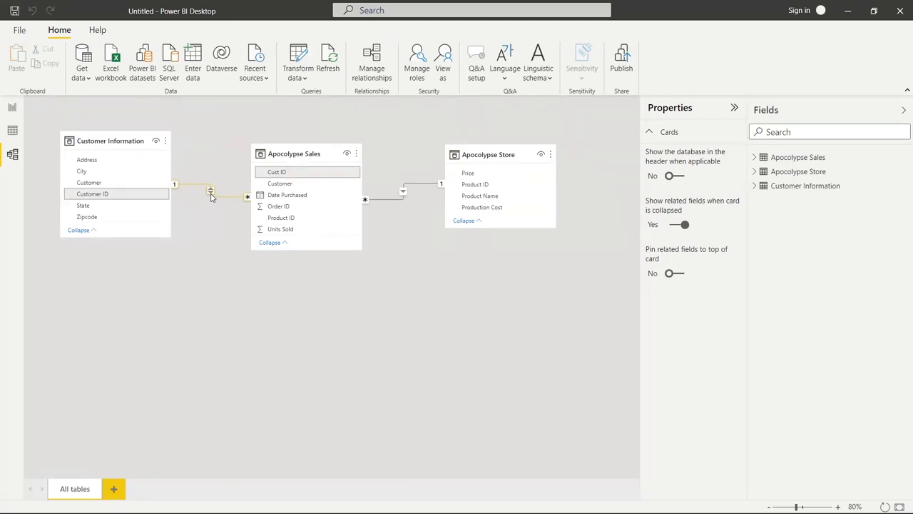
- Set the cross filter direction of the relationship between Apocolypse Sales and Customer Information to Single
double_click(211, 195)
left_click(549, 351)
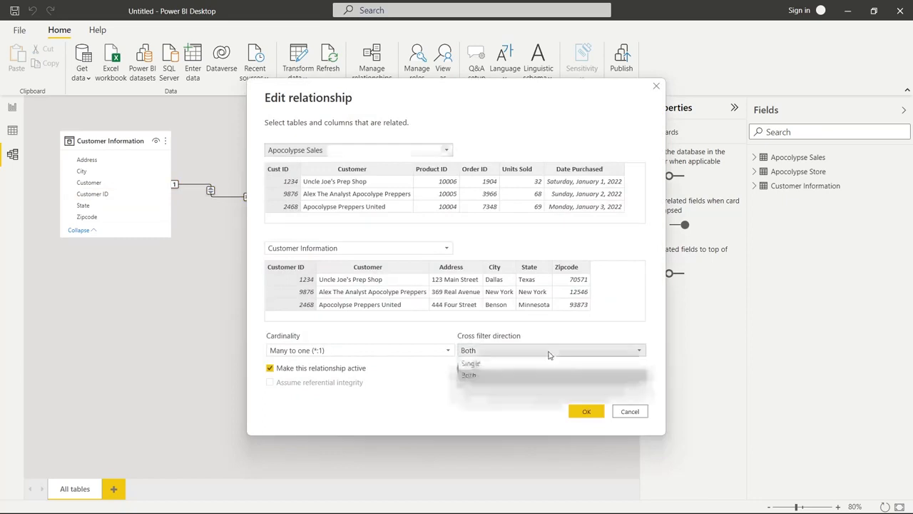
left_click(549, 364)
left_click(576, 410)
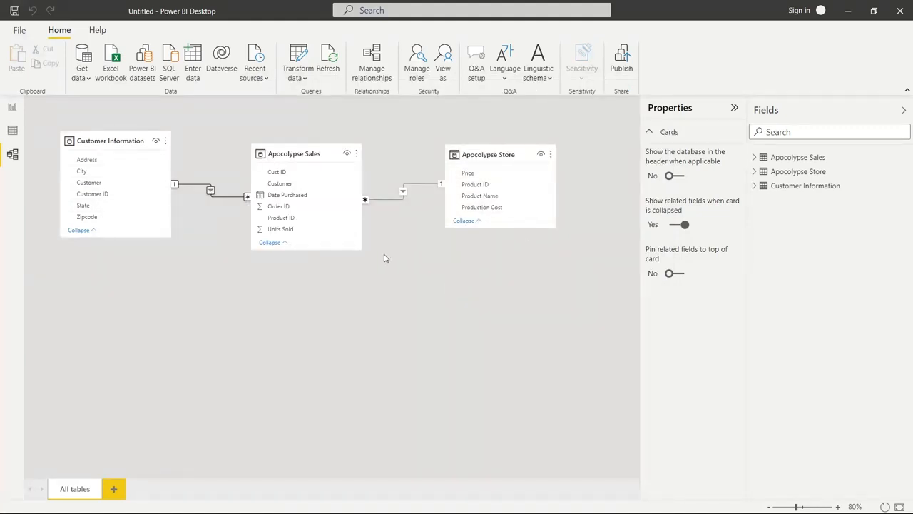
- In the report view, create a table visual listing the State field from Customer Information
left_click(10, 107)
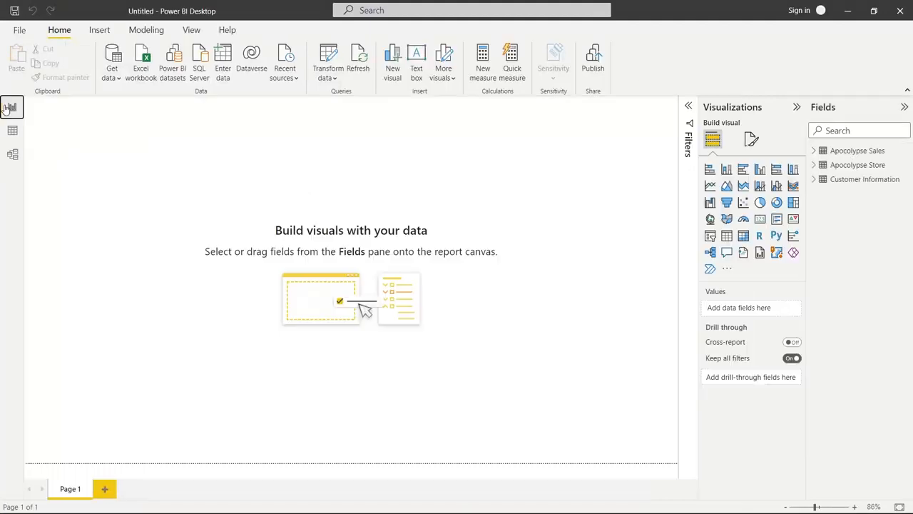
left_click(814, 180)
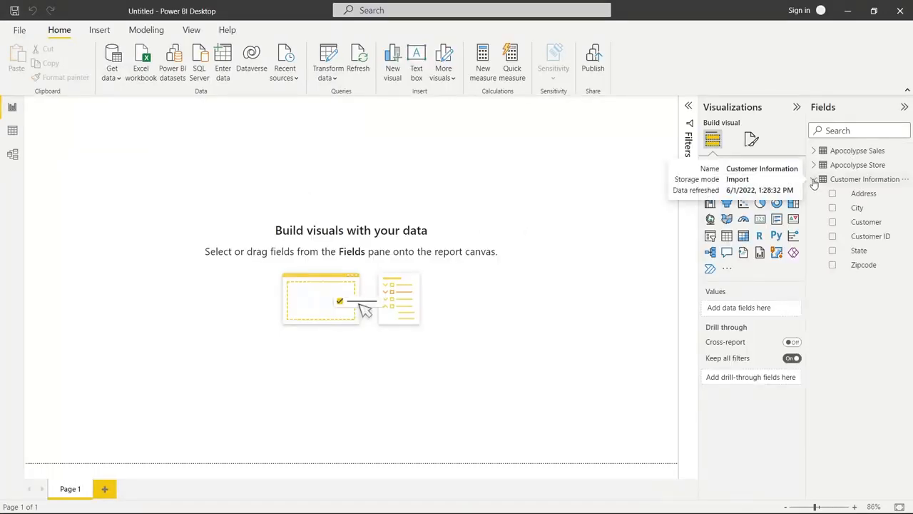
left_click(832, 251)
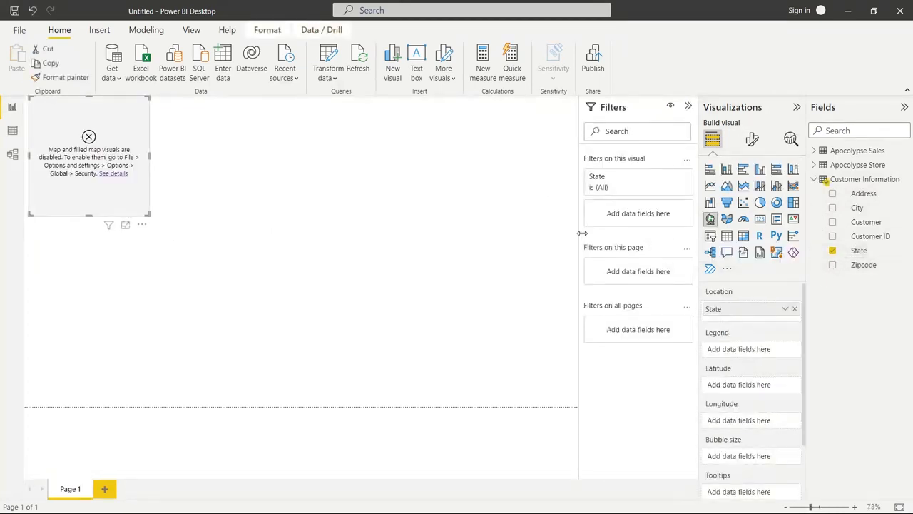
left_click(727, 236)
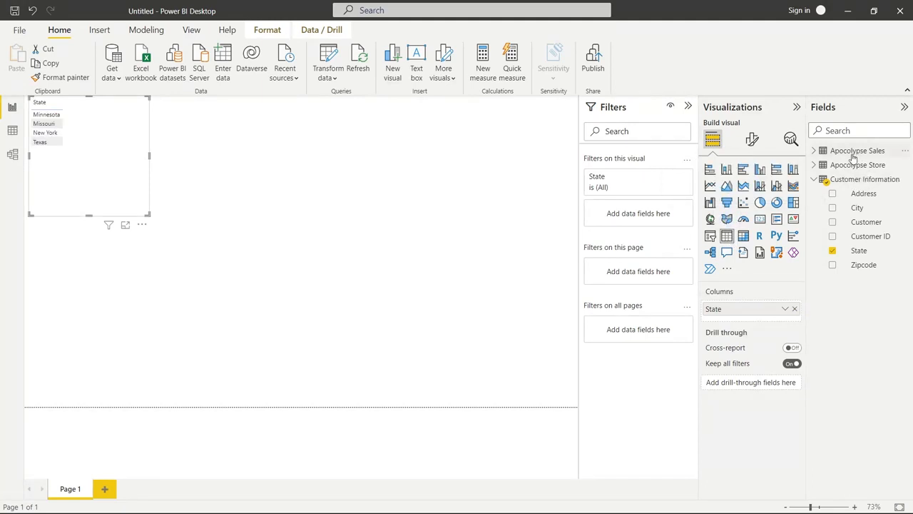
- Create a measure in Apocolypse Store that counts its Product ID column, and add it to the table visual beside State
left_click(814, 167)
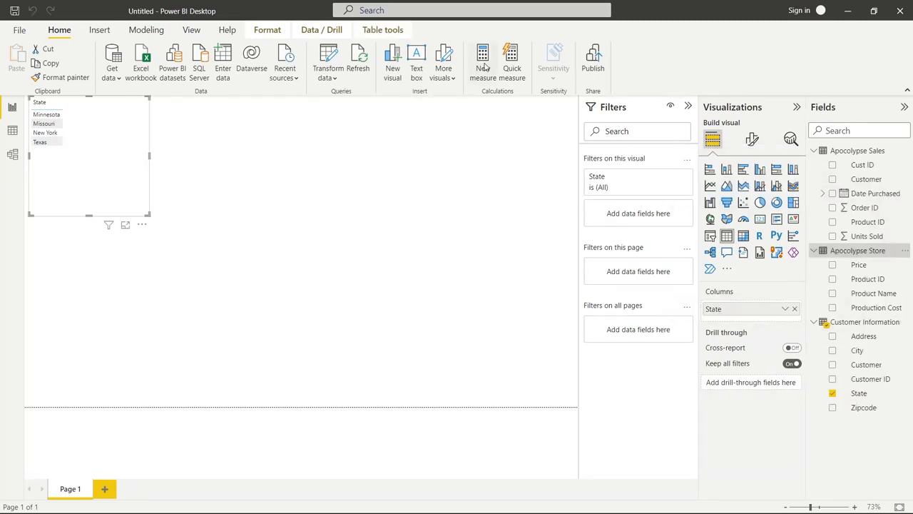
left_click(483, 66)
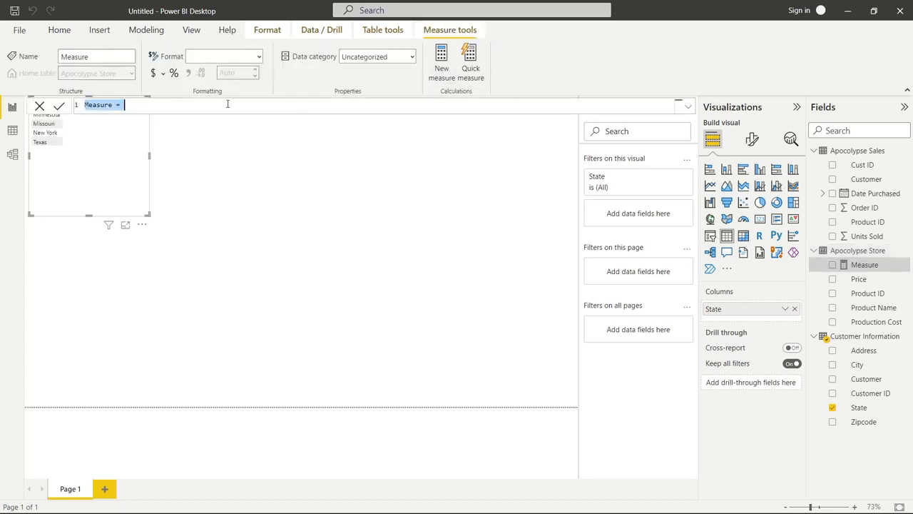
type("Count")
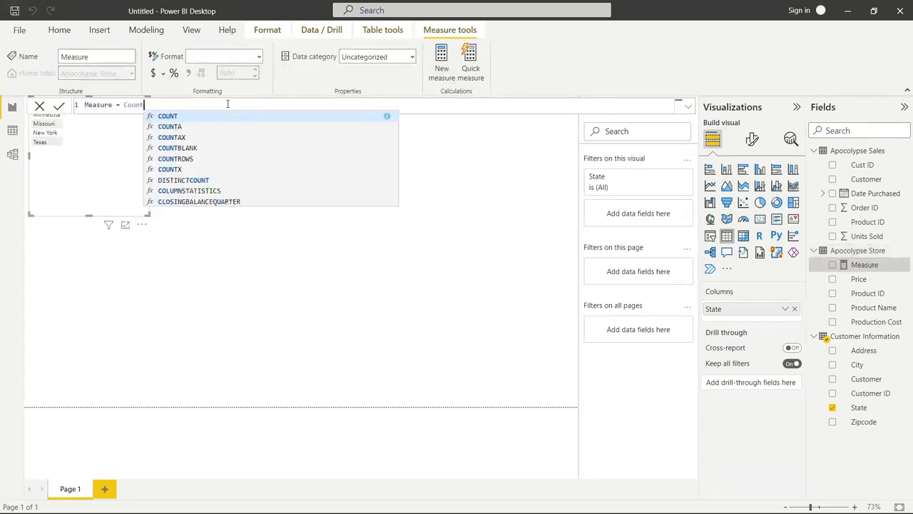
key("Tab")
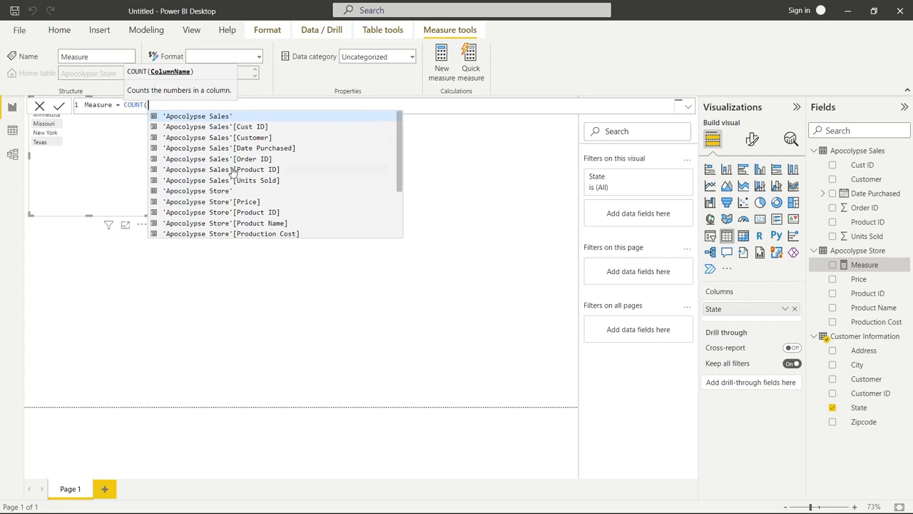
double_click(242, 212)
type(")")
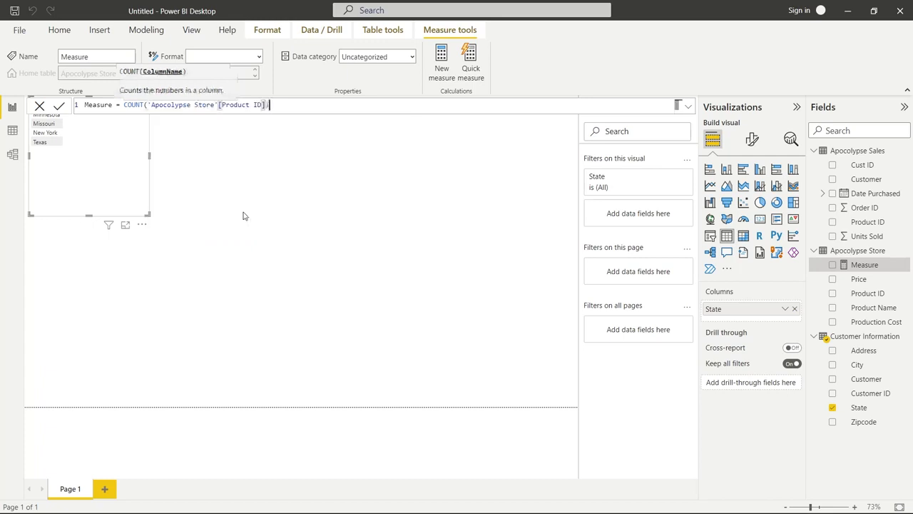
left_click(59, 107)
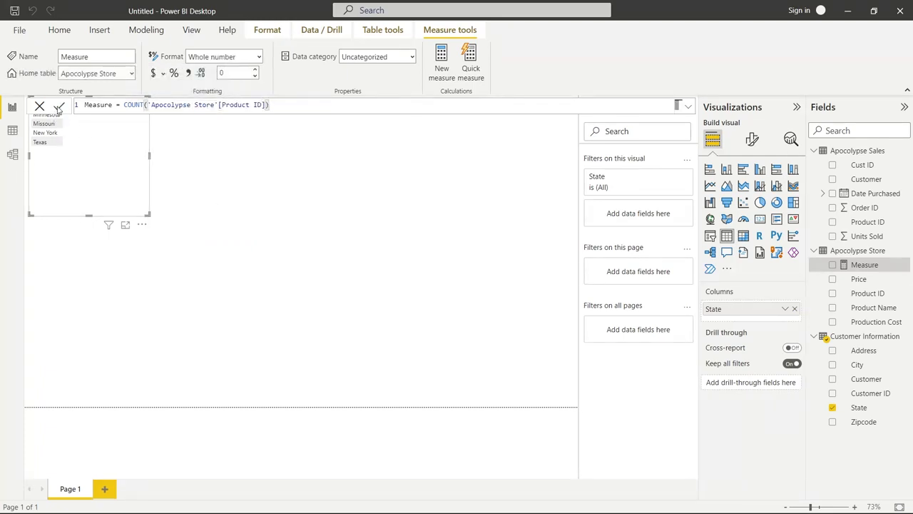
left_click(832, 266)
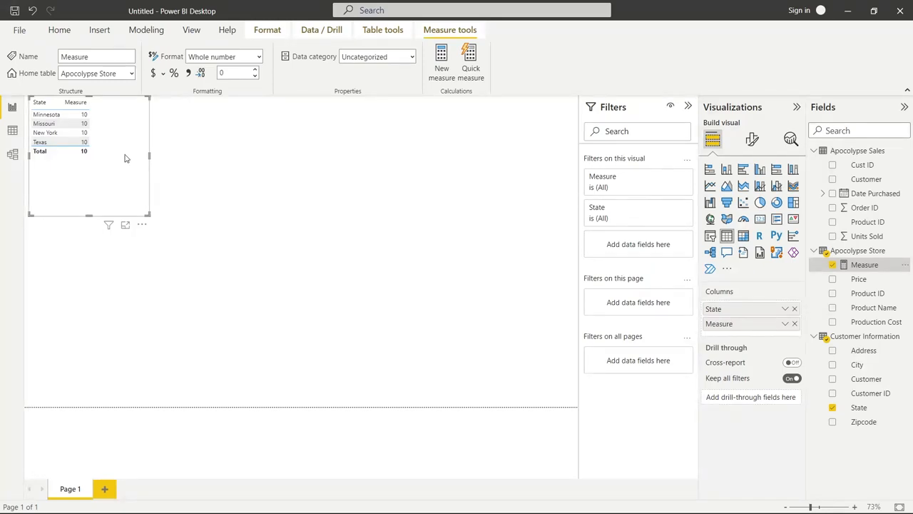
- In the model view, set the cross filter direction of the Apocolypse Sales and Apocolypse Store relationship to Both
left_click(12, 154)
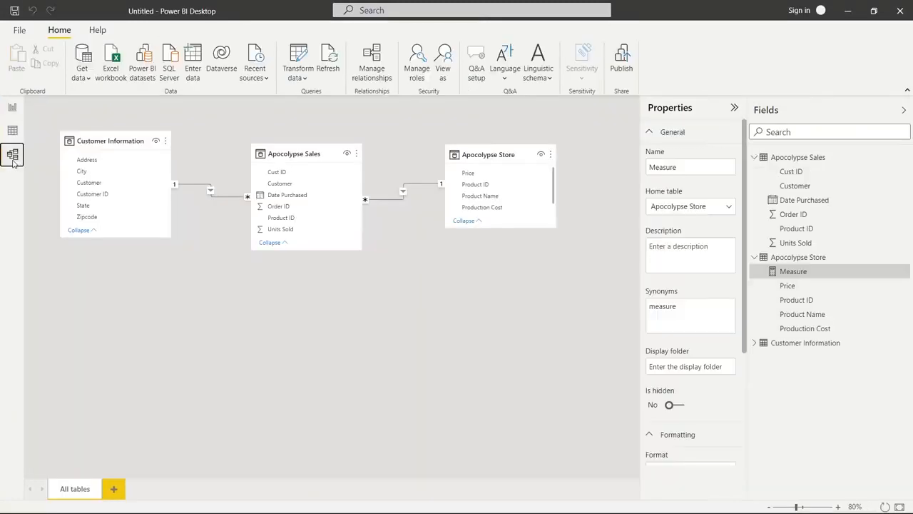
double_click(404, 193)
left_click(591, 354)
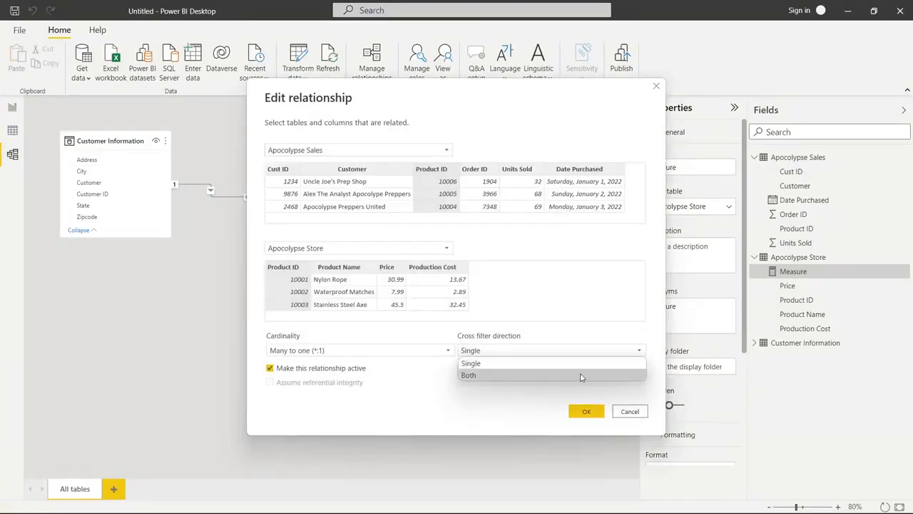
left_click(580, 375)
left_click(586, 411)
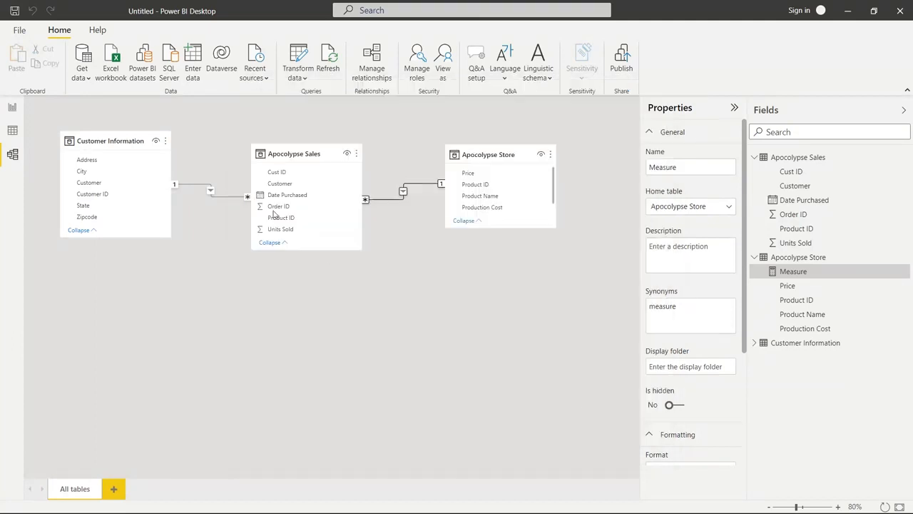
- Set the Apocolypse Sales and Customer Information relationship's cross filter direction to Both, and check the table visual in the report view
double_click(230, 200)
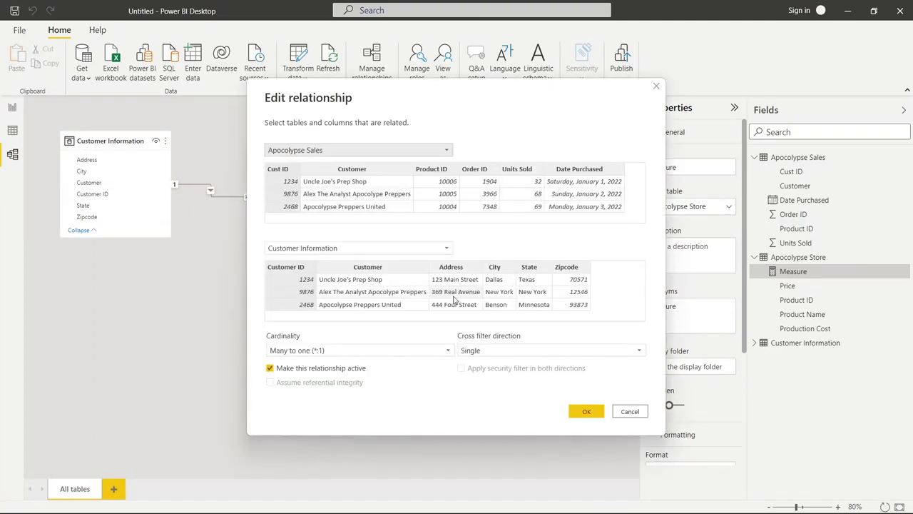
left_click(513, 350)
left_click(516, 373)
left_click(581, 411)
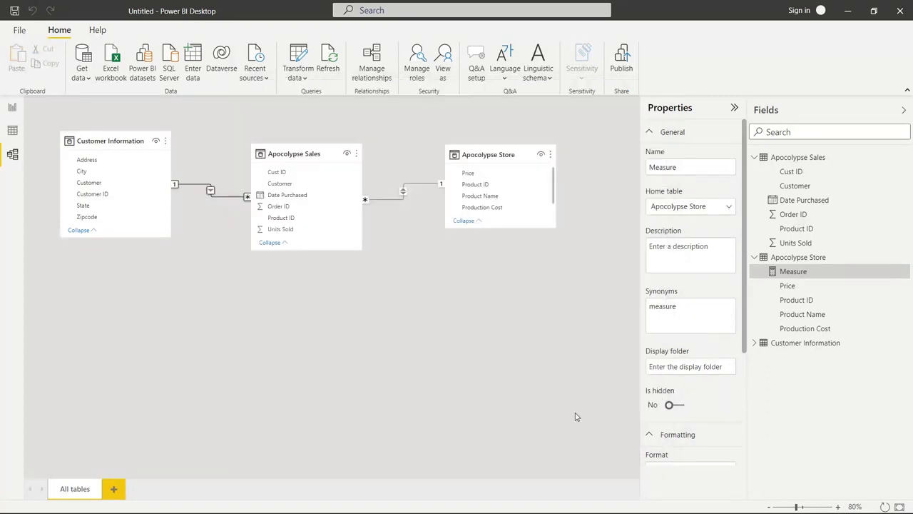
left_click(14, 109)
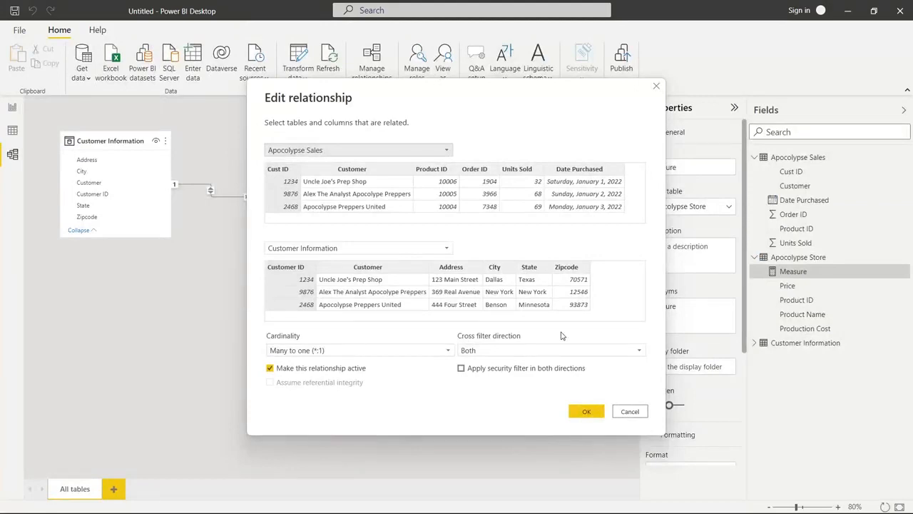
- Review the settings of the Apocolypse Sales and Customer Information relationship, switching its active option off and on, and cancel the dialog
left_click_drag(560, 89, 749, 143)
left_click(871, 146)
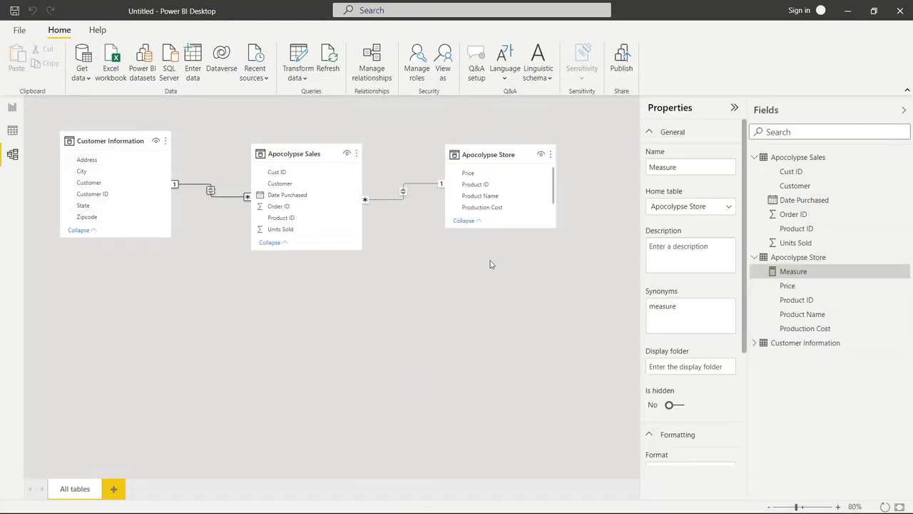
double_click(211, 198)
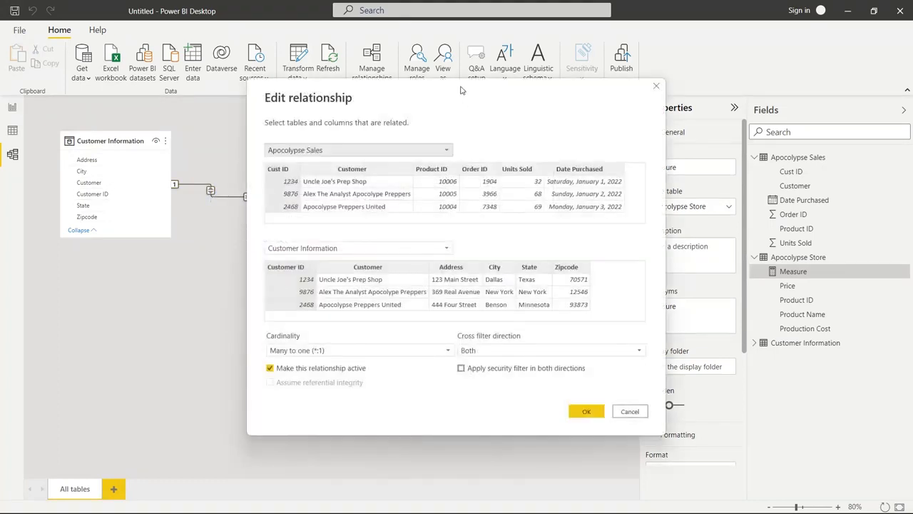
left_click_drag(458, 88, 672, 75)
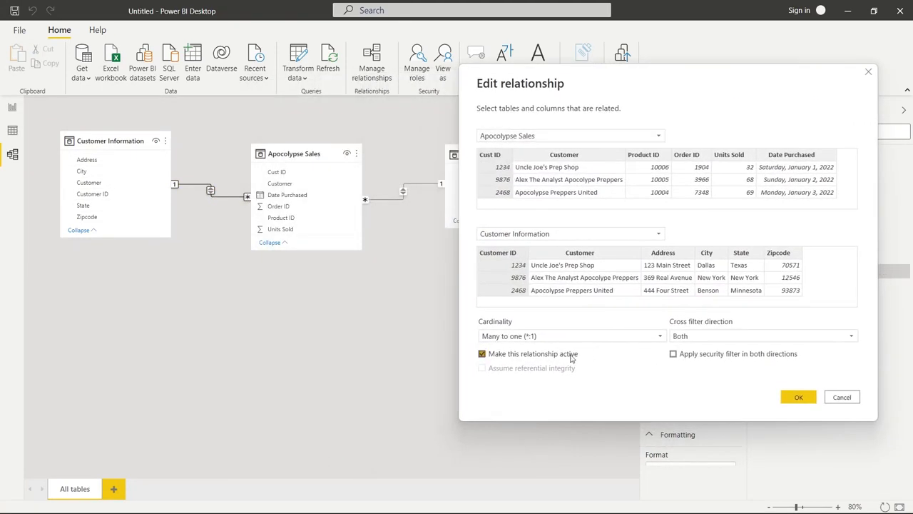
left_click(483, 357)
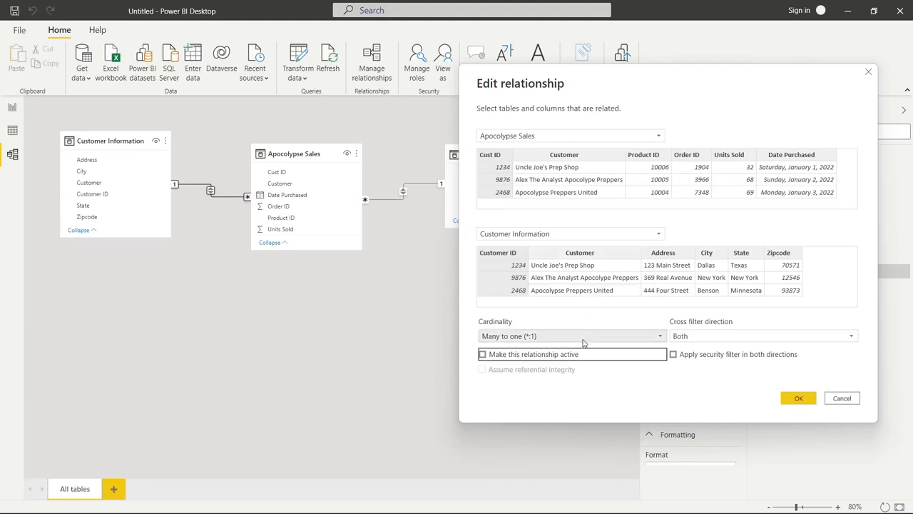
left_click(482, 355)
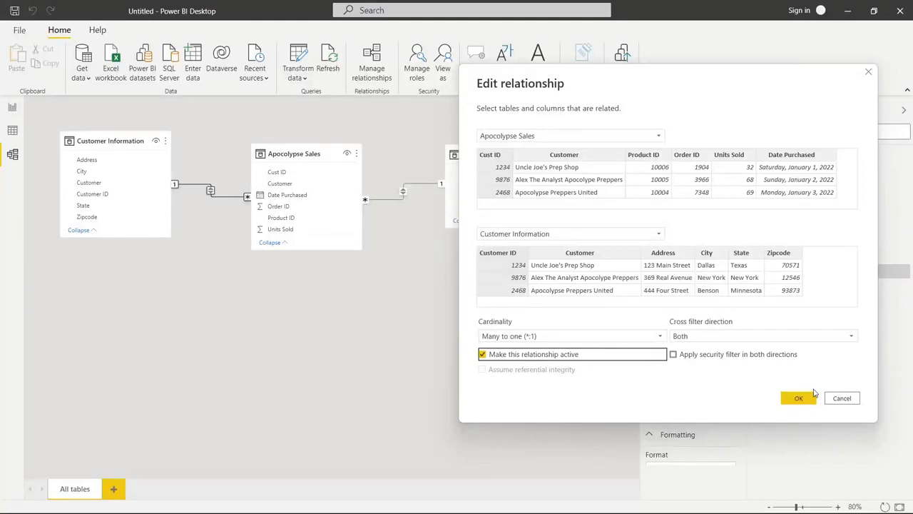
left_click(842, 397)
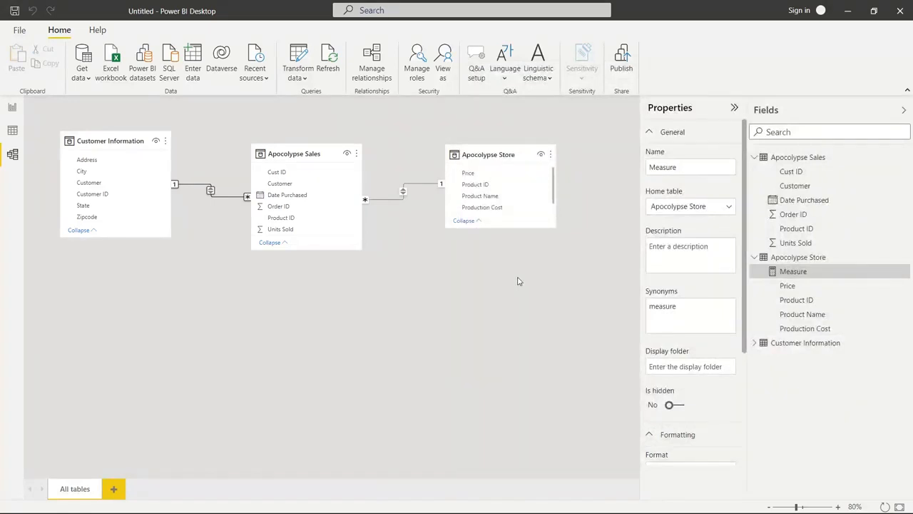
- Move the Apocolypse Sales and Apocolypse Store tables closer to Customer Information in the model diagram
left_click(838, 507)
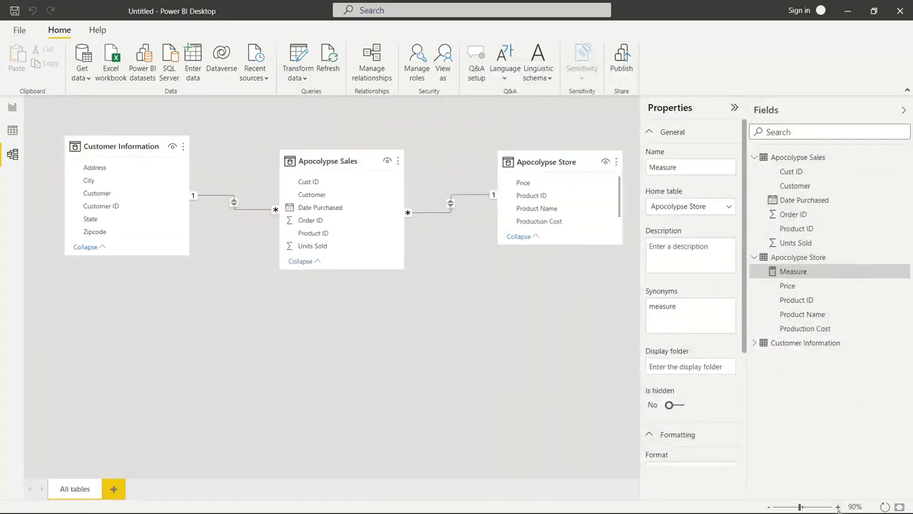
left_click_drag(365, 158, 334, 146)
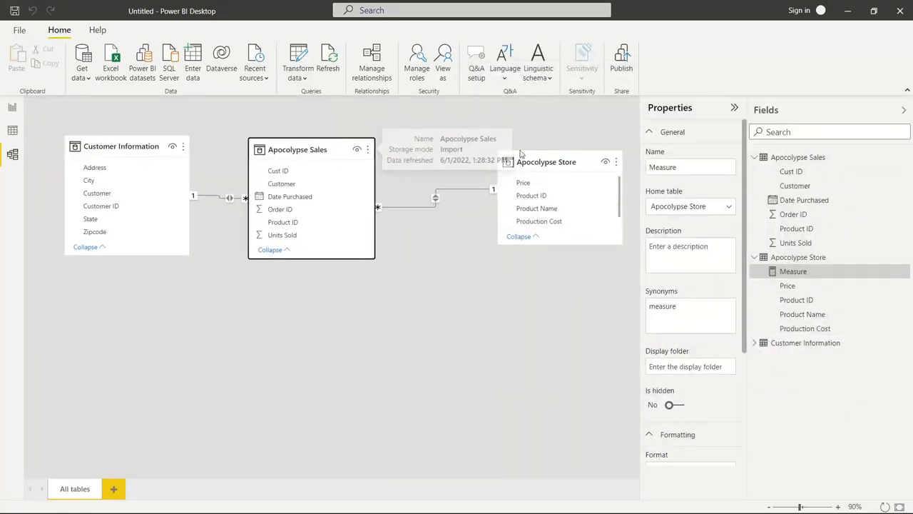
left_click_drag(522, 159, 457, 160)
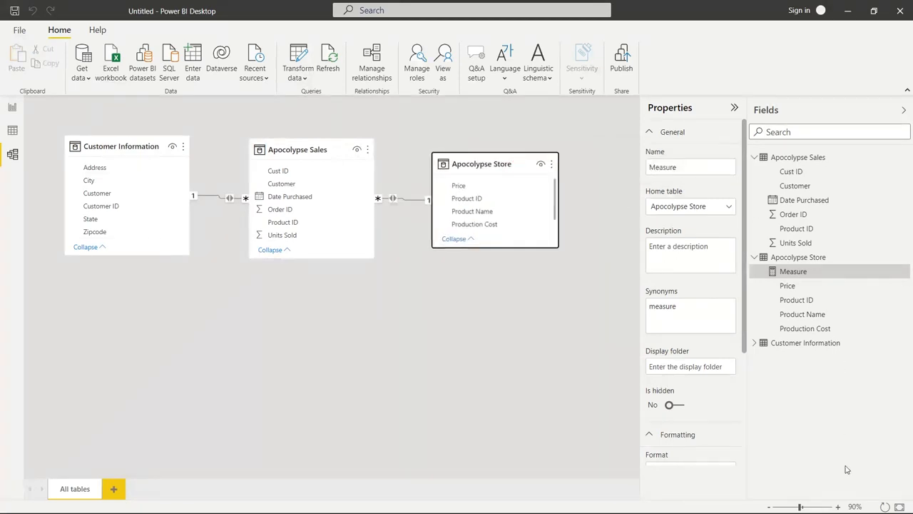
left_click(838, 507)
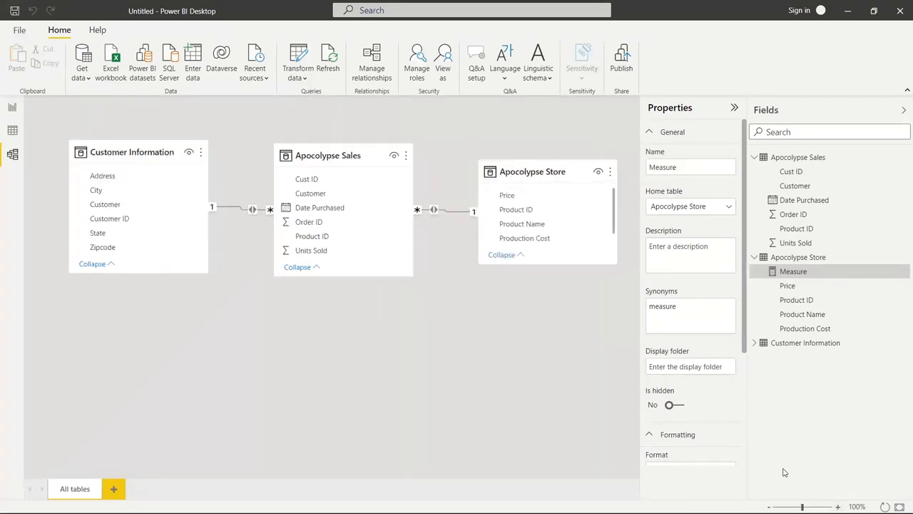
- Delete the relationships linking Apocolypse Sales to Customer Information and to Apocolypse Store
right_click(238, 213)
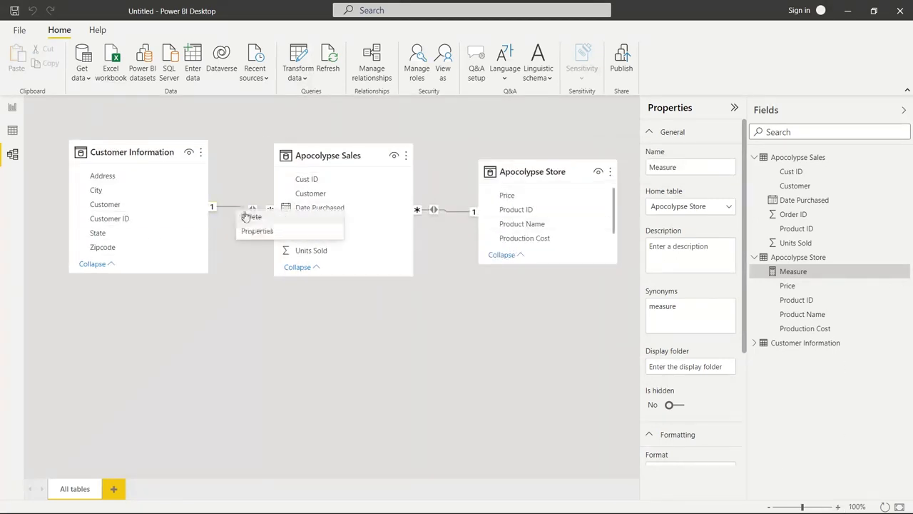
left_click(246, 214)
left_click(523, 286)
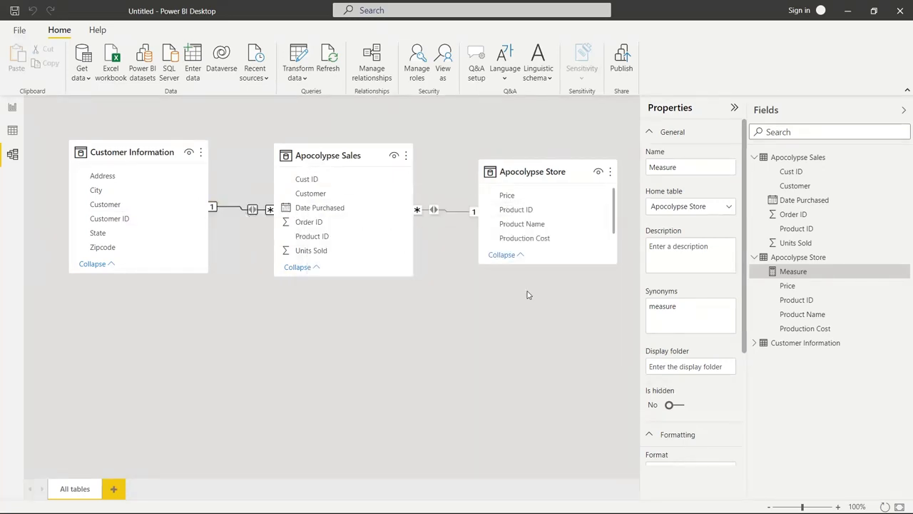
right_click(443, 212)
left_click(453, 214)
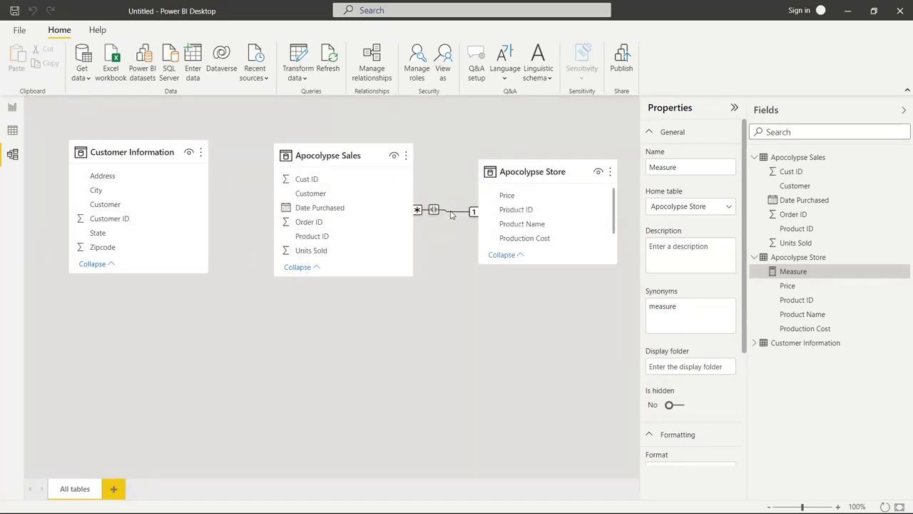
left_click(518, 288)
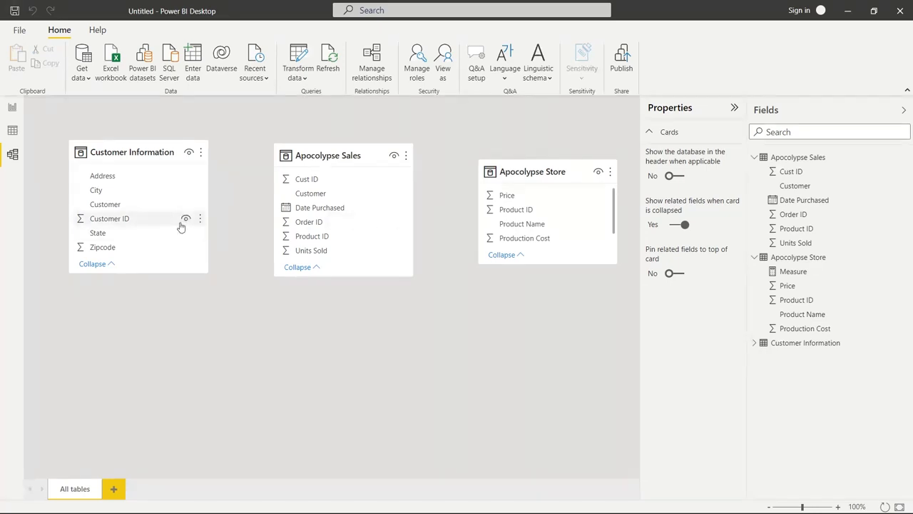
- Relate Customer ID in Customer Information to Cust ID in Apocolypse Sales, with the cross filter direction set to Both
left_click_drag(157, 221, 336, 183)
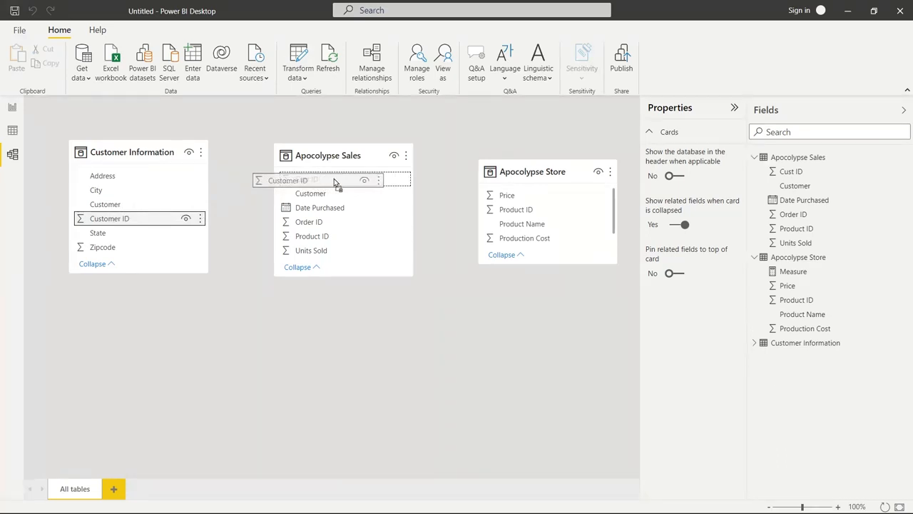
left_click_drag(334, 182, 334, 182)
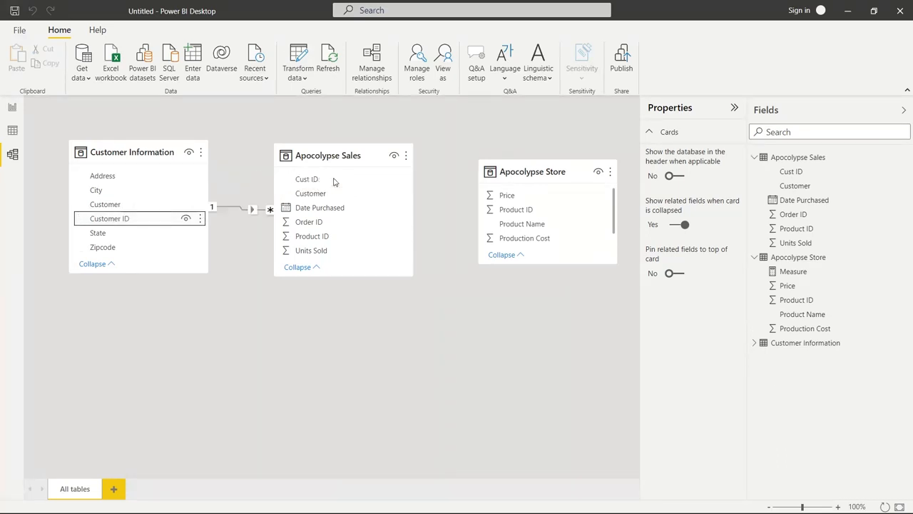
double_click(242, 211)
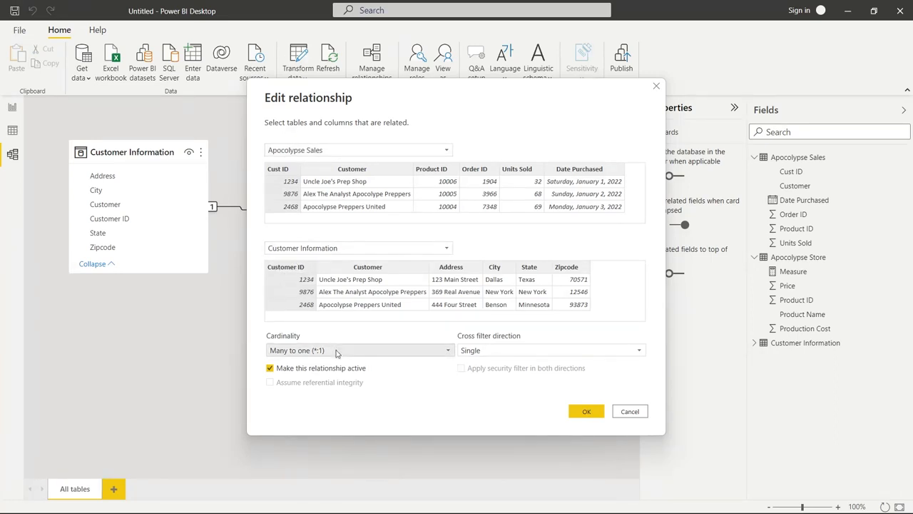
left_click(497, 352)
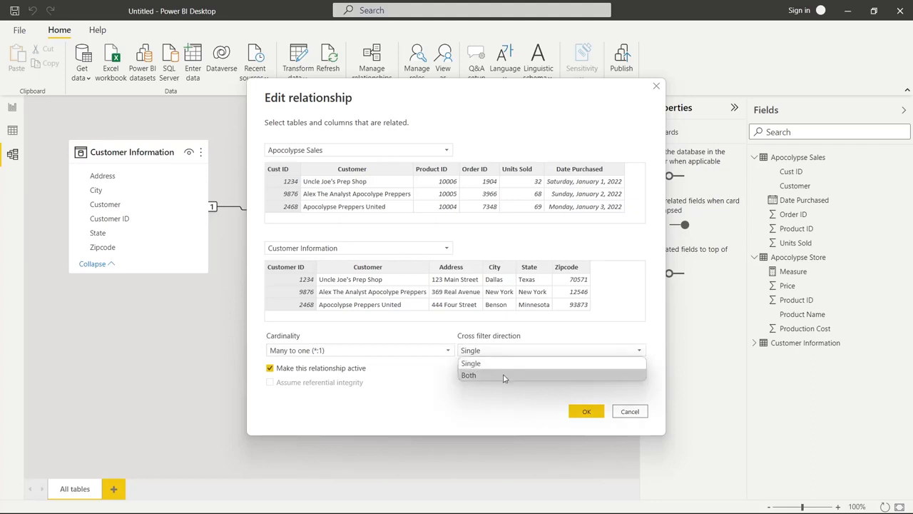
left_click(504, 376)
left_click(585, 412)
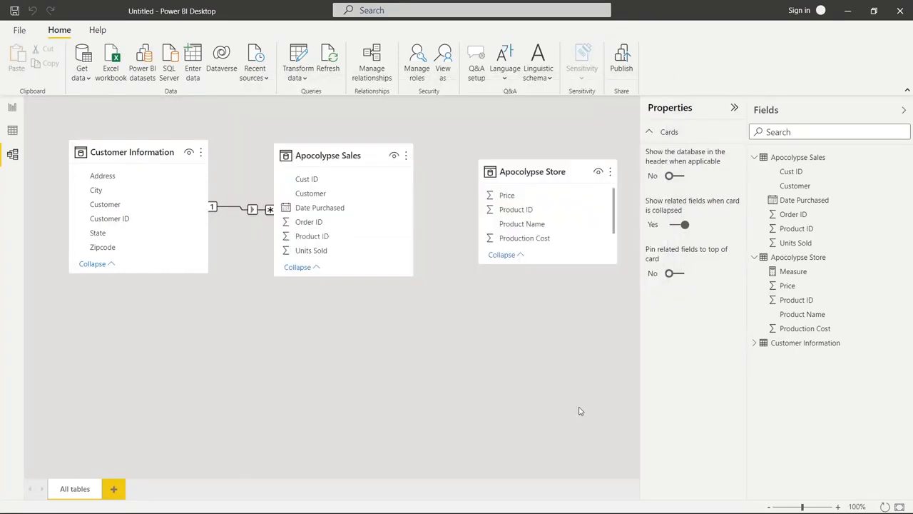
- Relate Product ID in Apocolypse Store to Product ID in Apocolypse Sales, with the cross filter direction set to Both
left_click(532, 211)
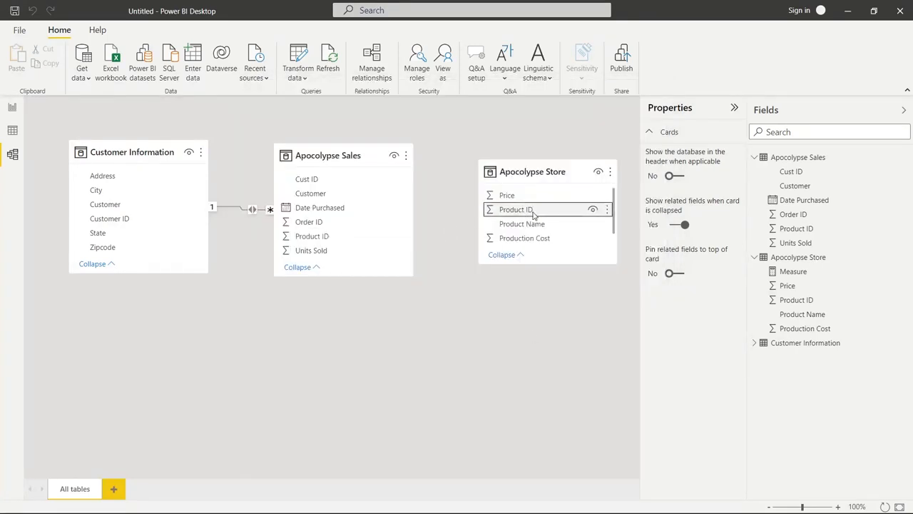
left_click_drag(533, 213, 335, 241)
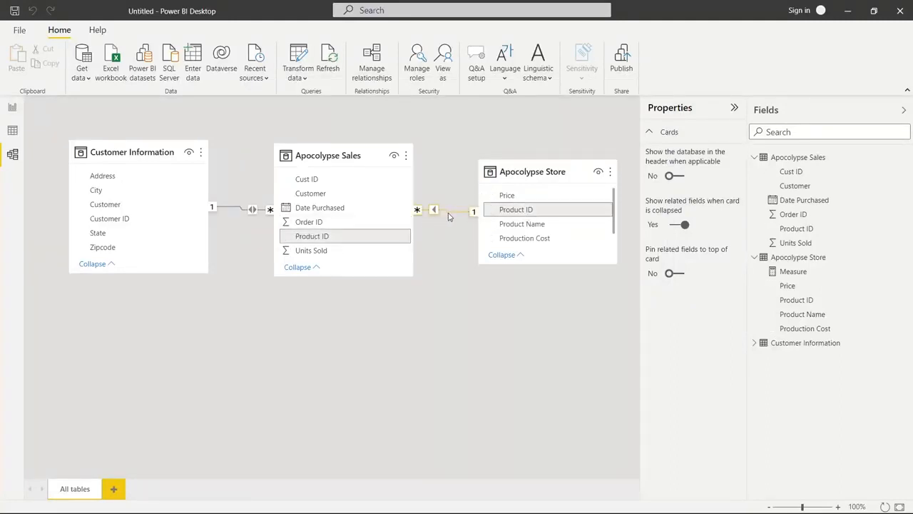
double_click(452, 212)
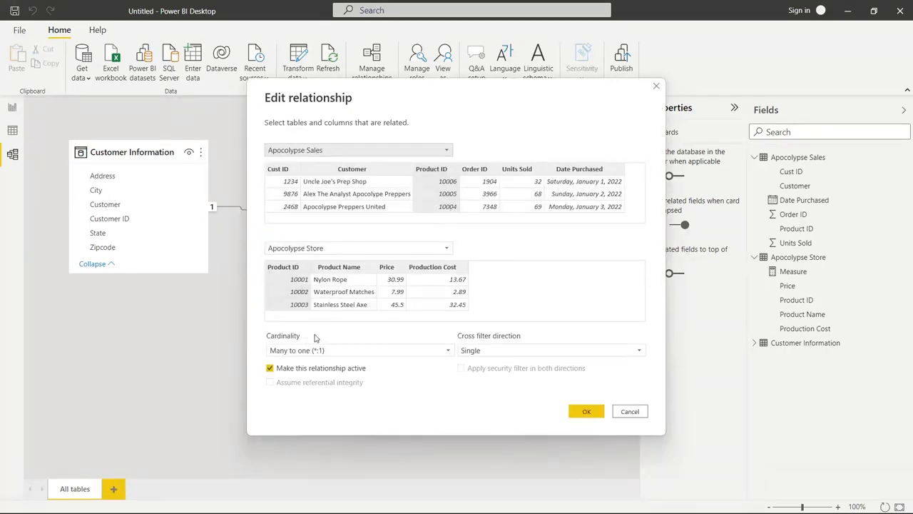
left_click(480, 350)
left_click(473, 374)
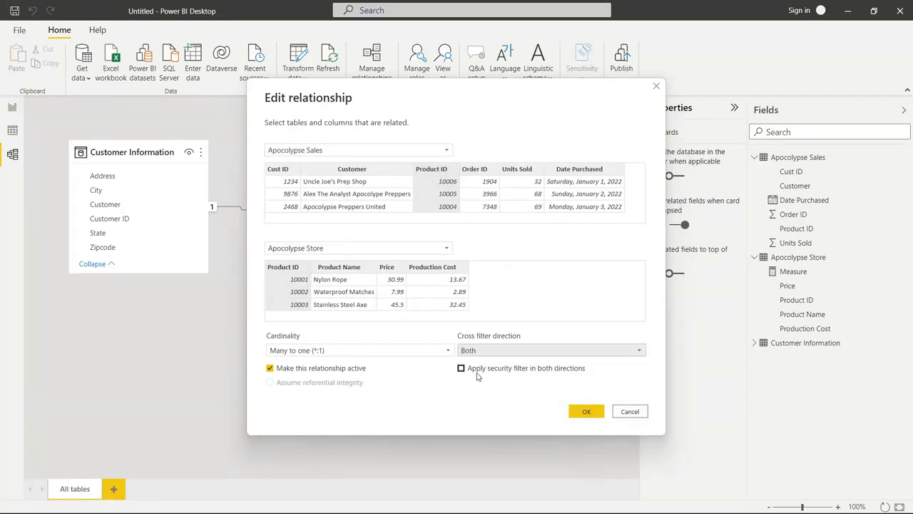
left_click(585, 412)
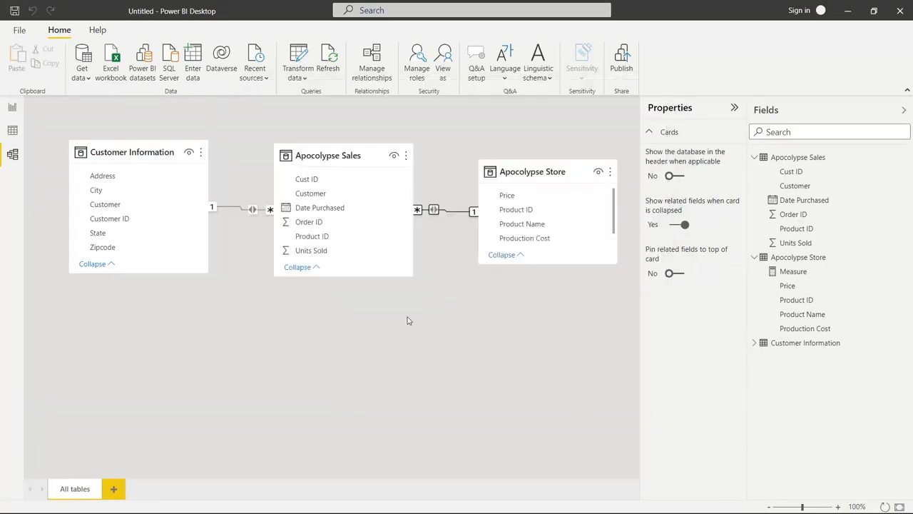